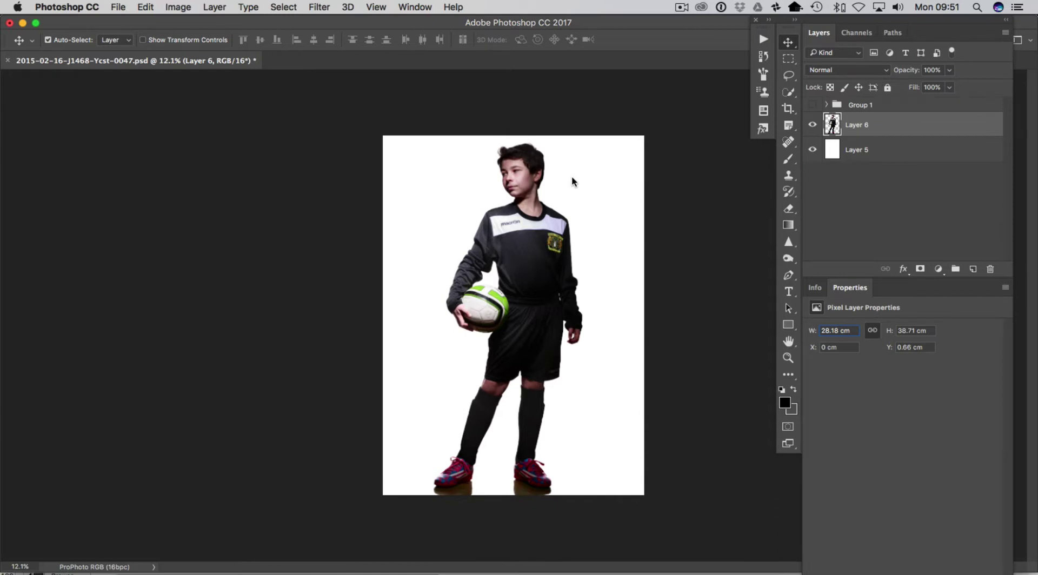
Check the player's cut-out by hiding and showing the white Layer 5, and switch to Adobe Bridge
left_click(813, 152)
left_click(813, 152)
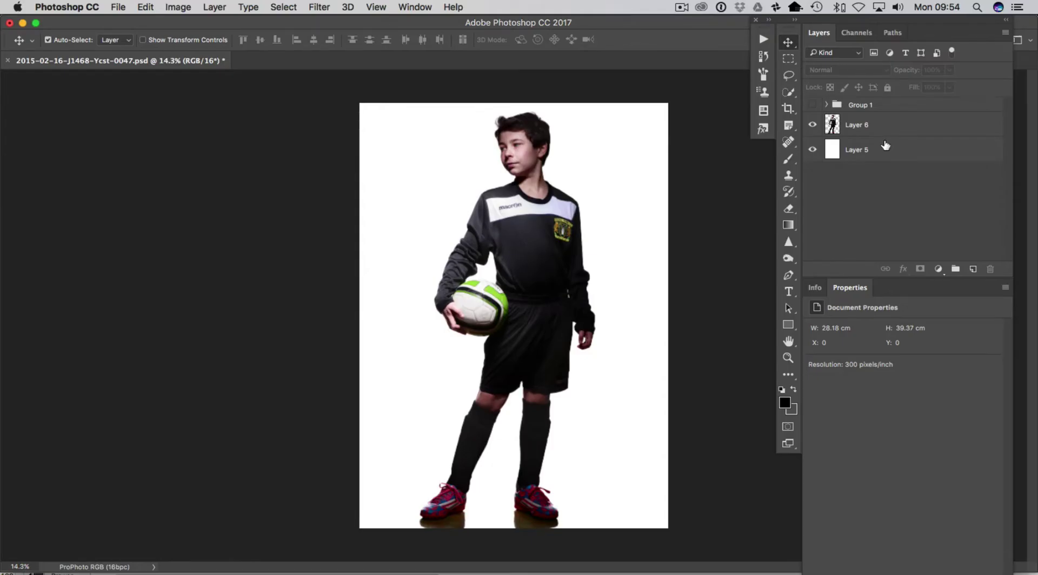
left_click(813, 151)
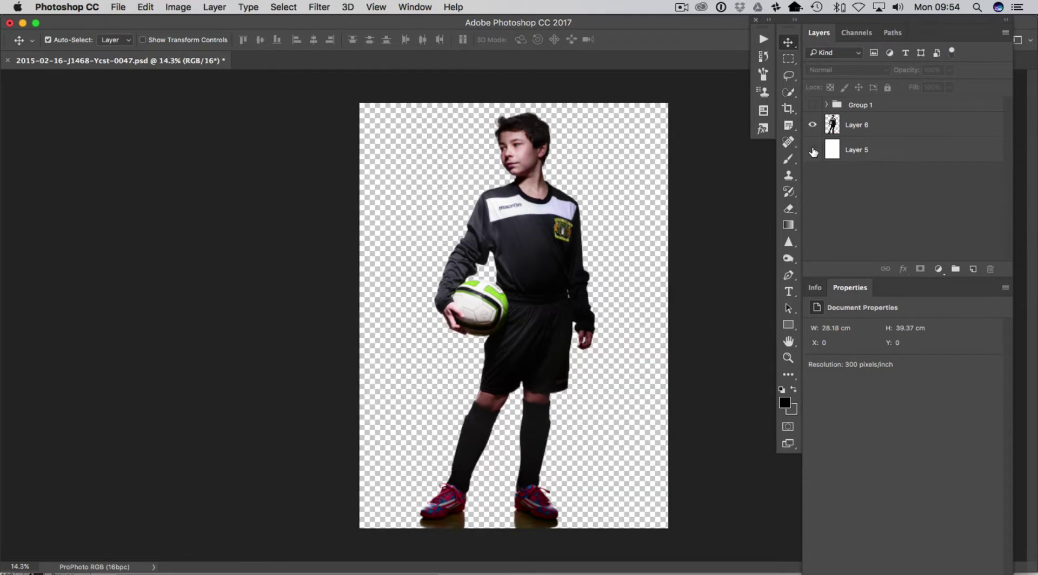
left_click(813, 151)
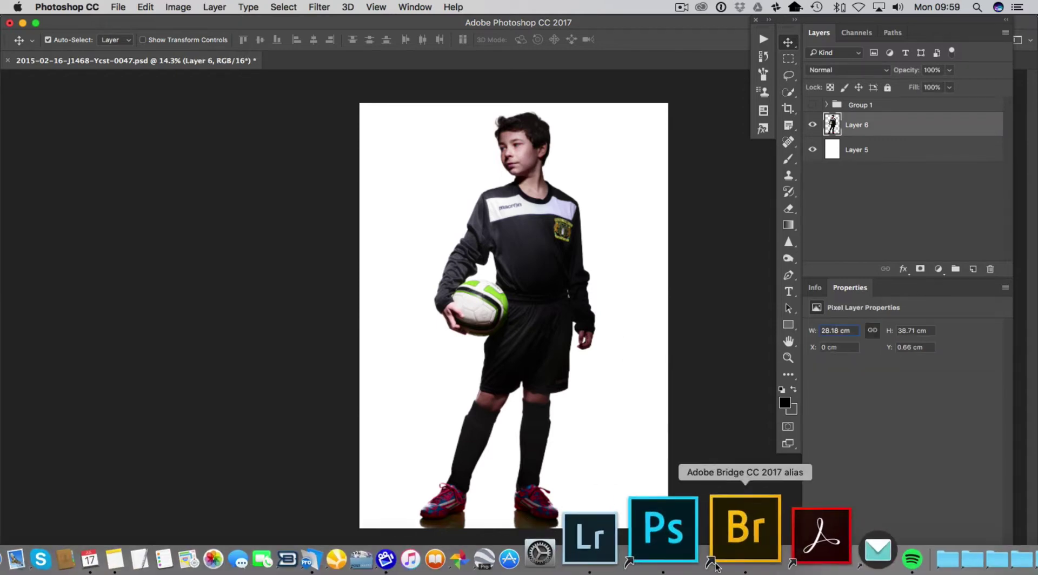
left_click(714, 563)
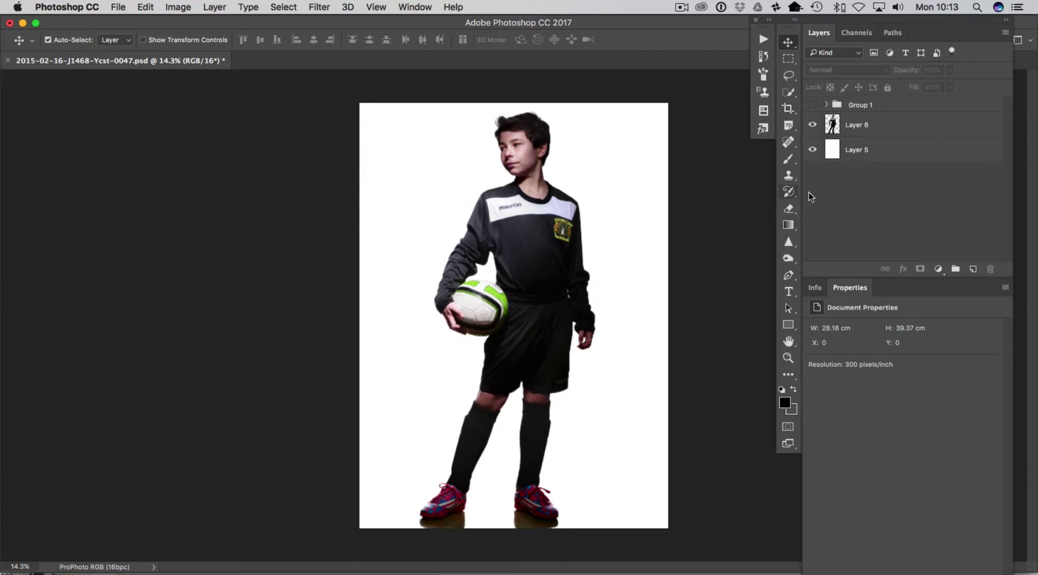
Compare the player with and without the white Layer 5 behind him, and make Layer 6 the active layer
left_click(813, 150)
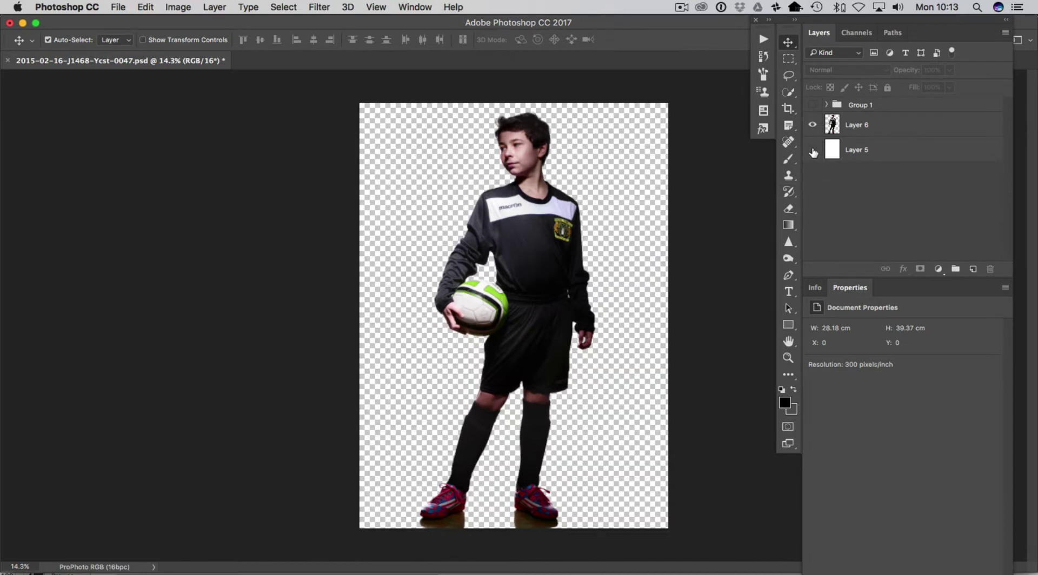
left_click(813, 151)
left_click(813, 151)
left_click(813, 151)
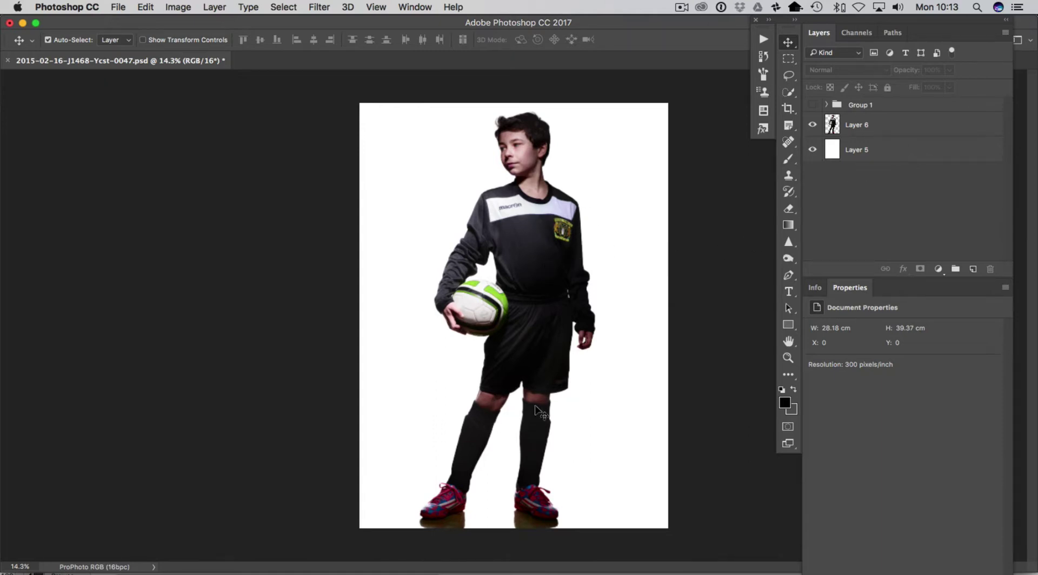
left_click(897, 130)
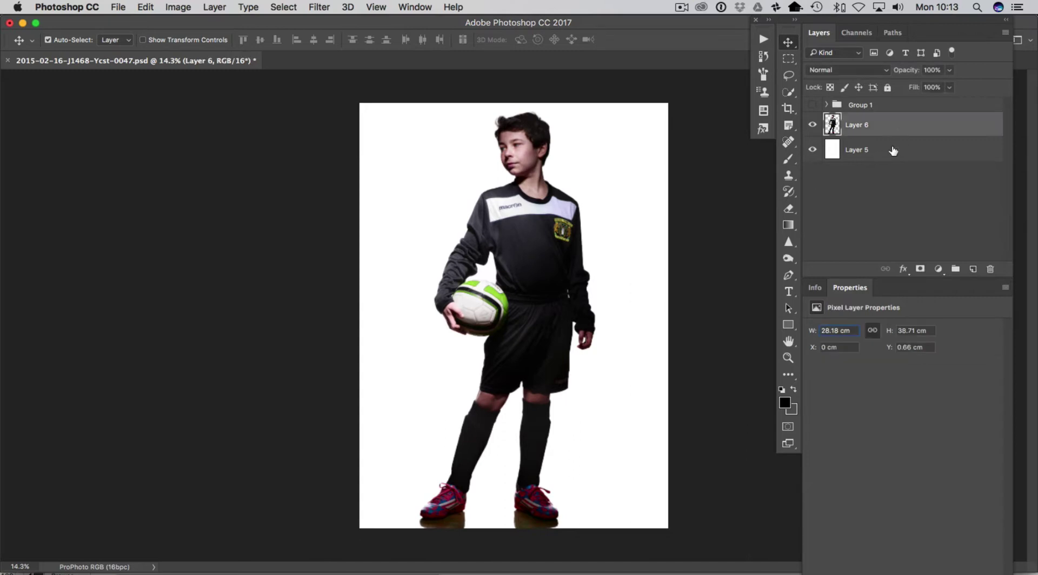
left_click(812, 152)
left_click(812, 151)
Switch to Adobe Bridge, preview the goal photos and open 2006-03-18-j0782-cgib-169.jpg in Photoshop
mouse_move(722, 573)
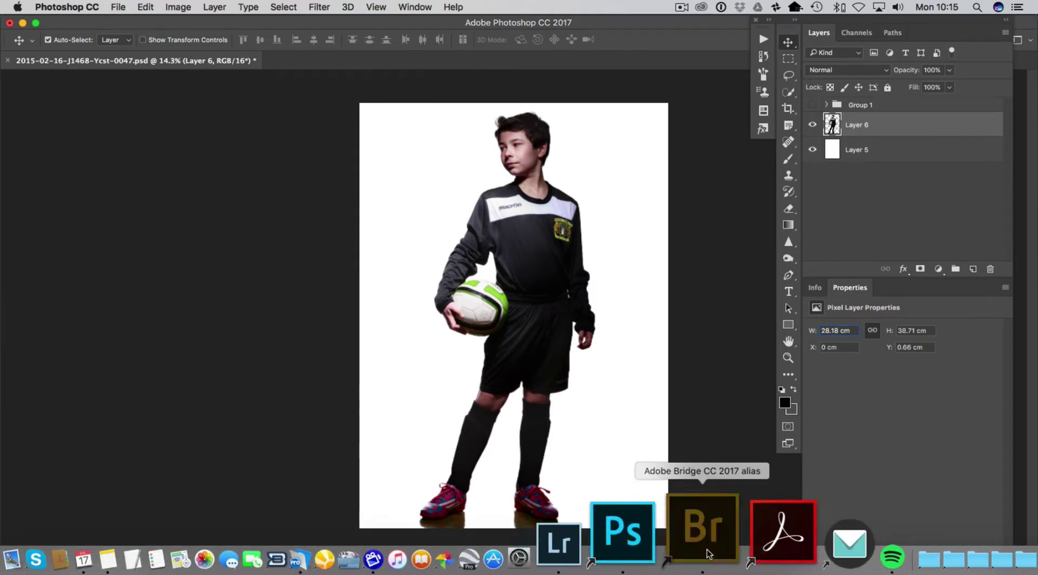
left_click(703, 532)
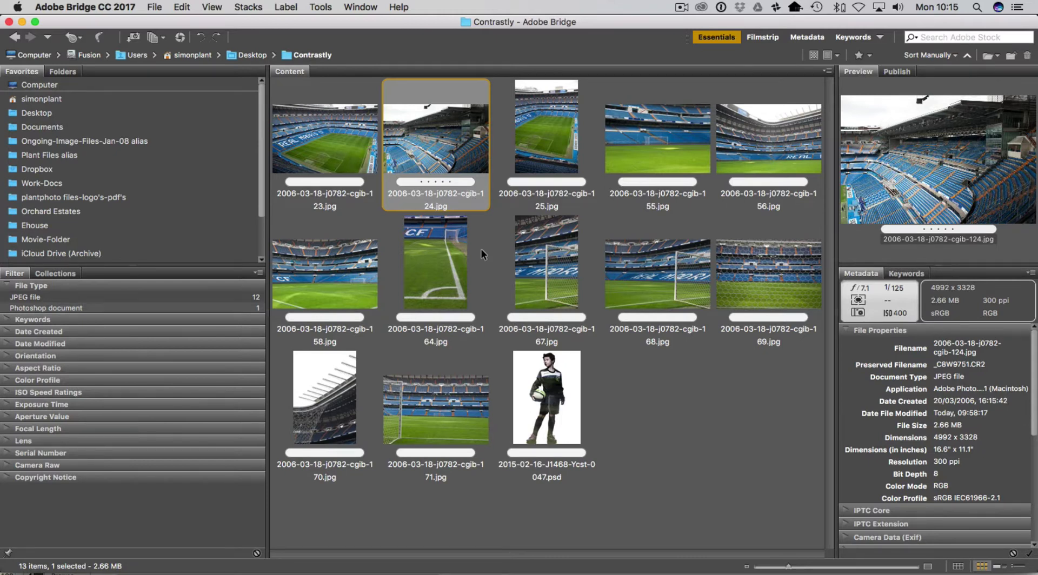
left_click(784, 274)
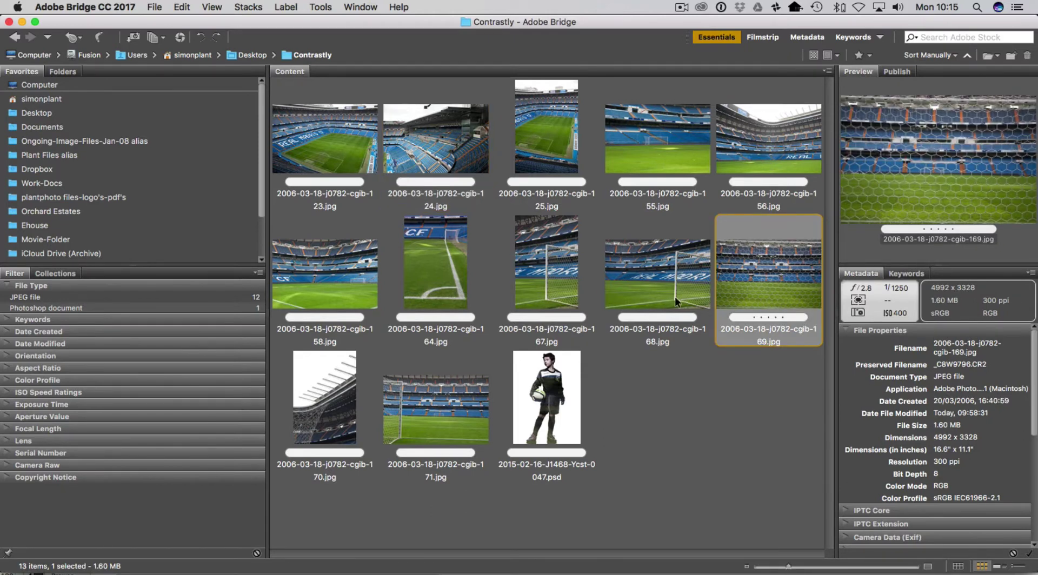
left_click(548, 264)
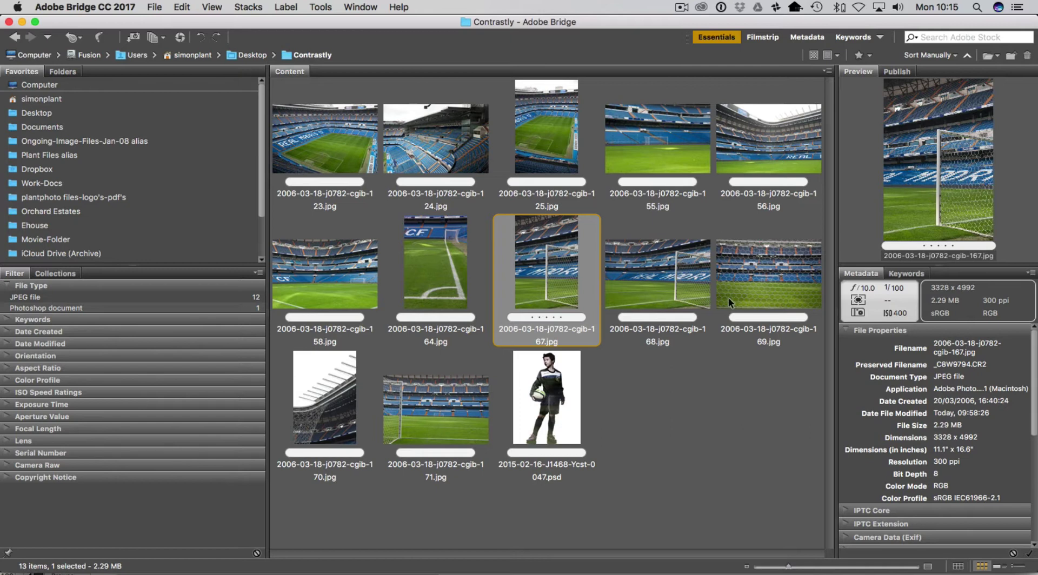
left_click(754, 291)
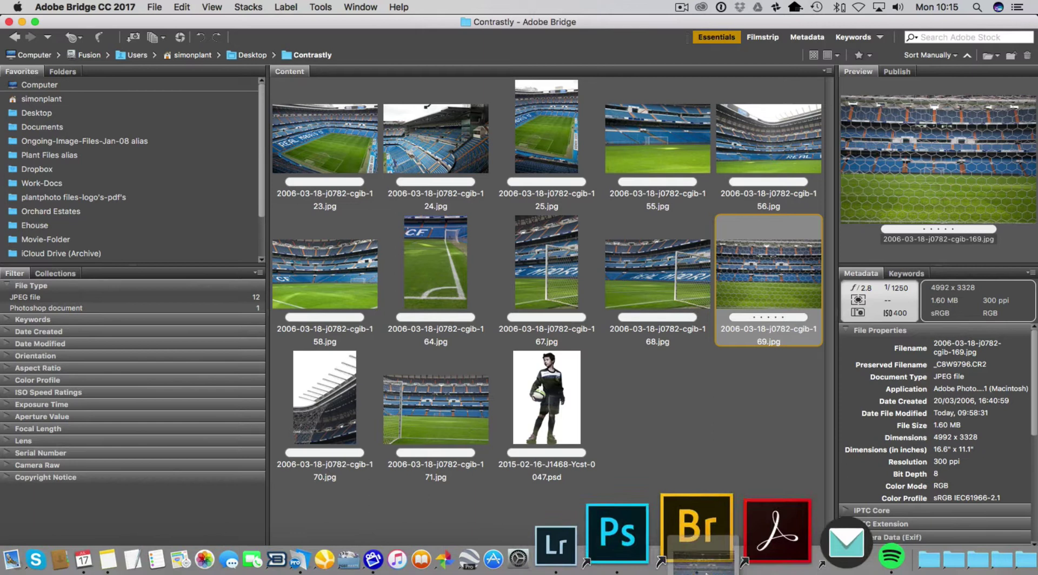
left_click(686, 551)
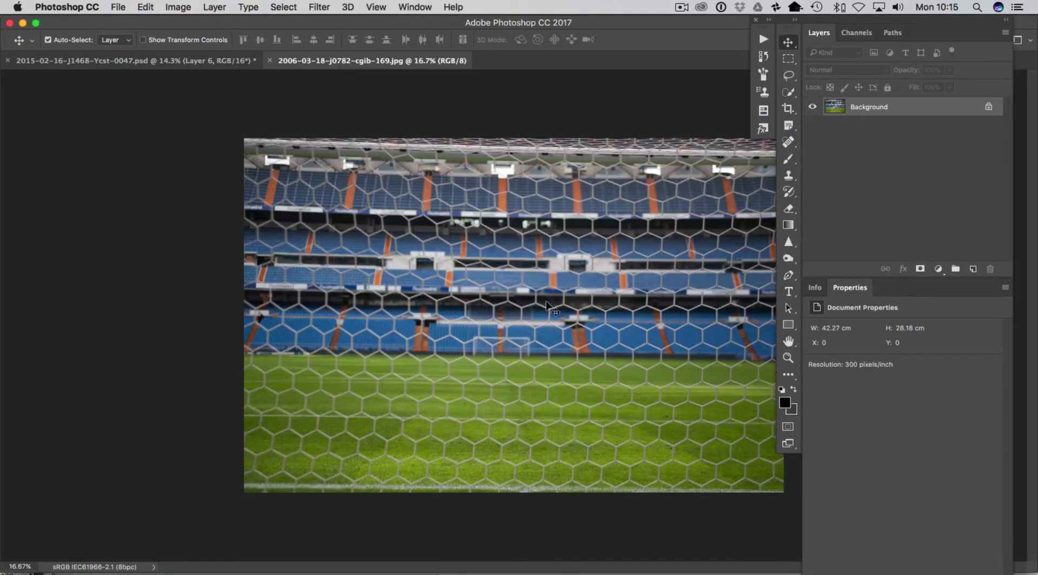
Copy the whole stadium photo and paste it above the player in 2015-02-16-J1468-Ycst-0047.psd, accepting the colour profile conversion
key("super+a")
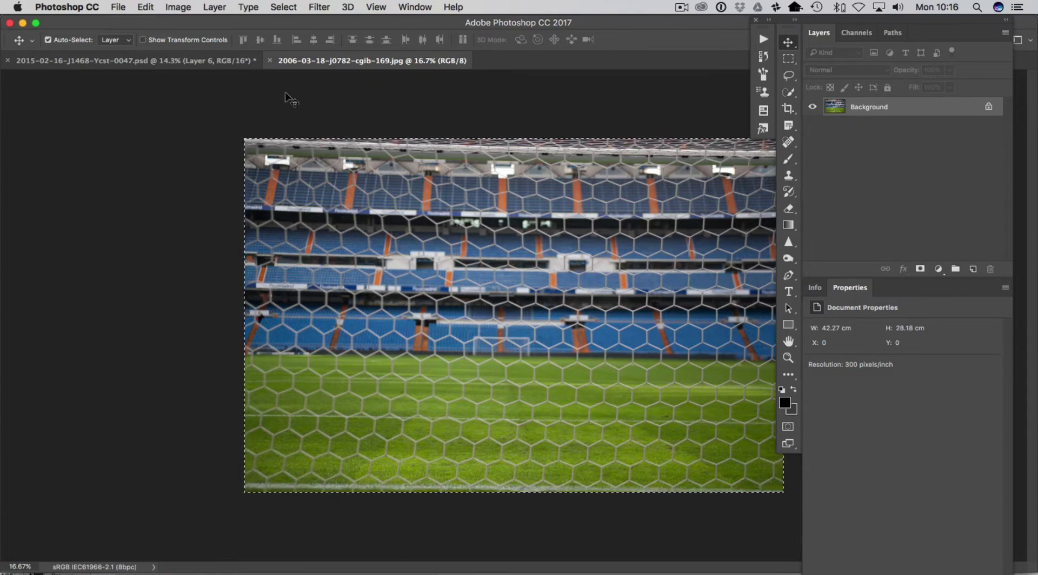
left_click(201, 60)
key("super")
key("super+v")
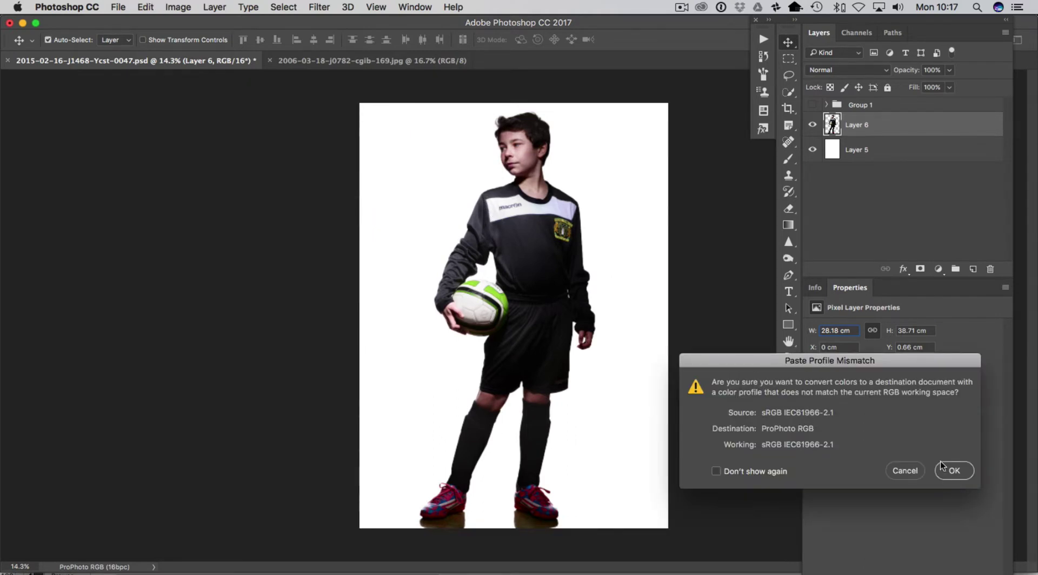
left_click(953, 469)
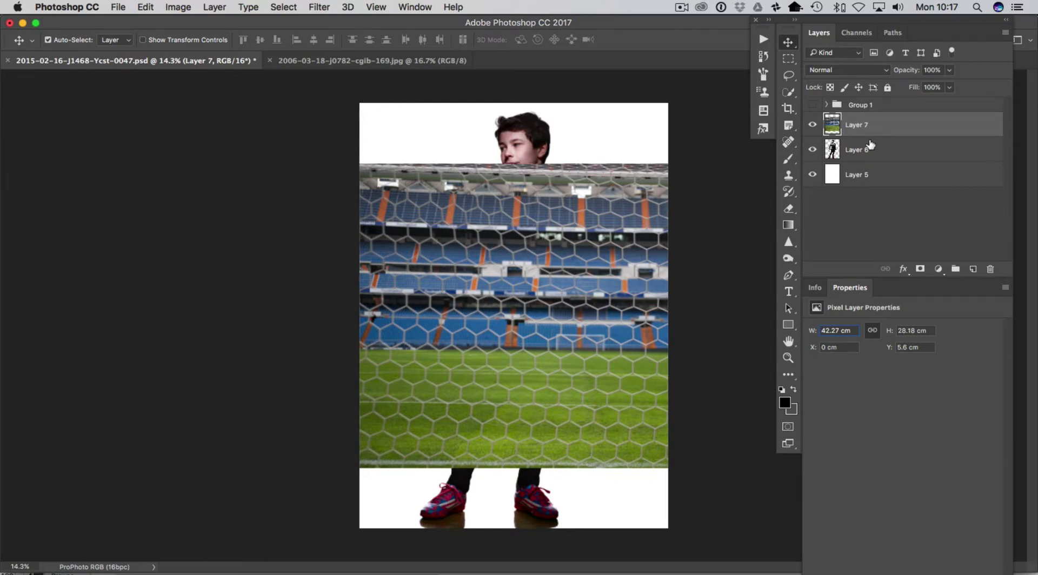
Select the stadium layer's contents, scale them to about 53% over the player's legs with Free Transform, and deselect
key("super")
left_click(832, 128, "super")
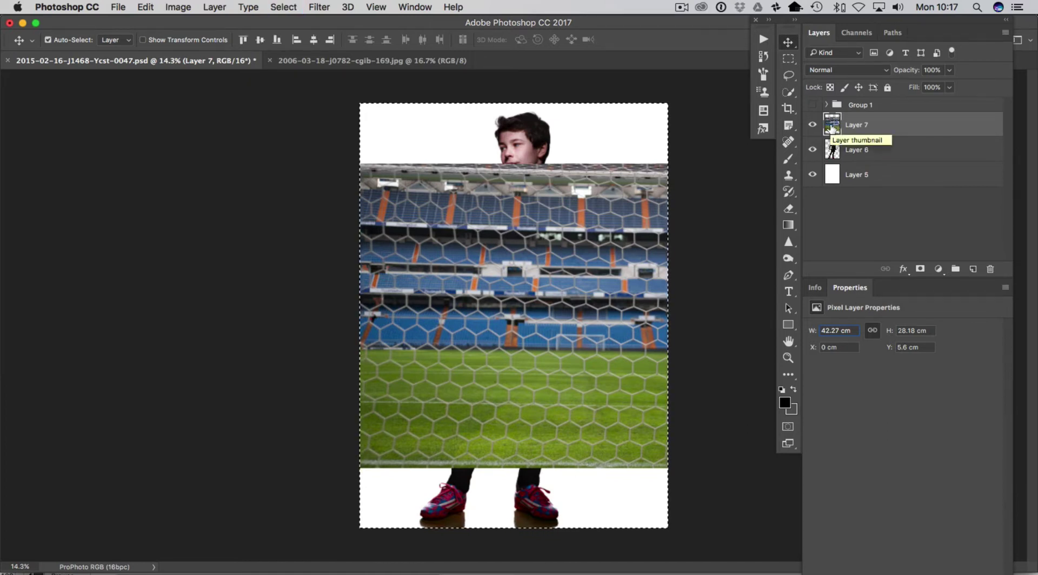
key("super")
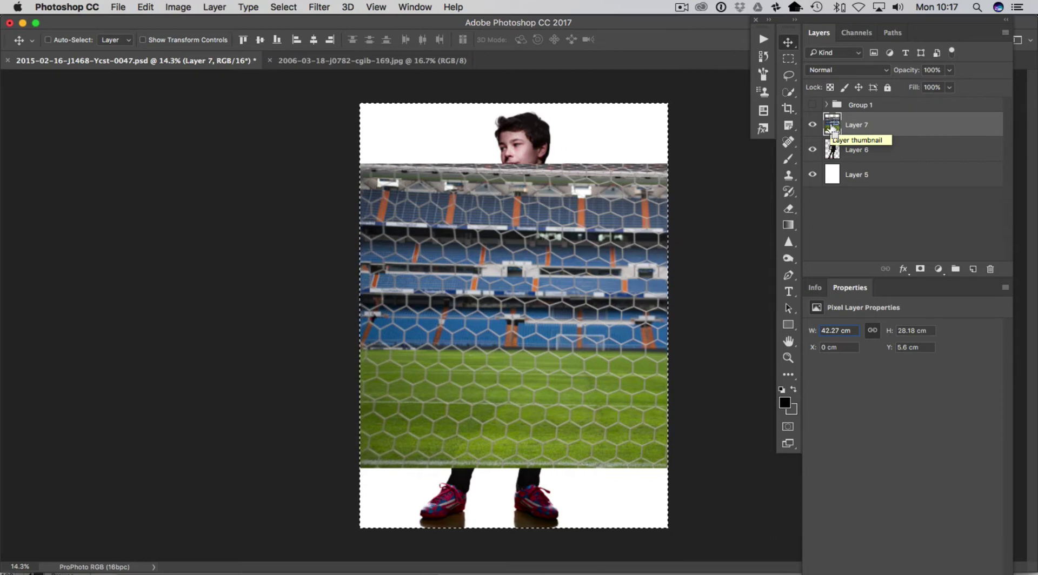
key("super+c")
key("super+t")
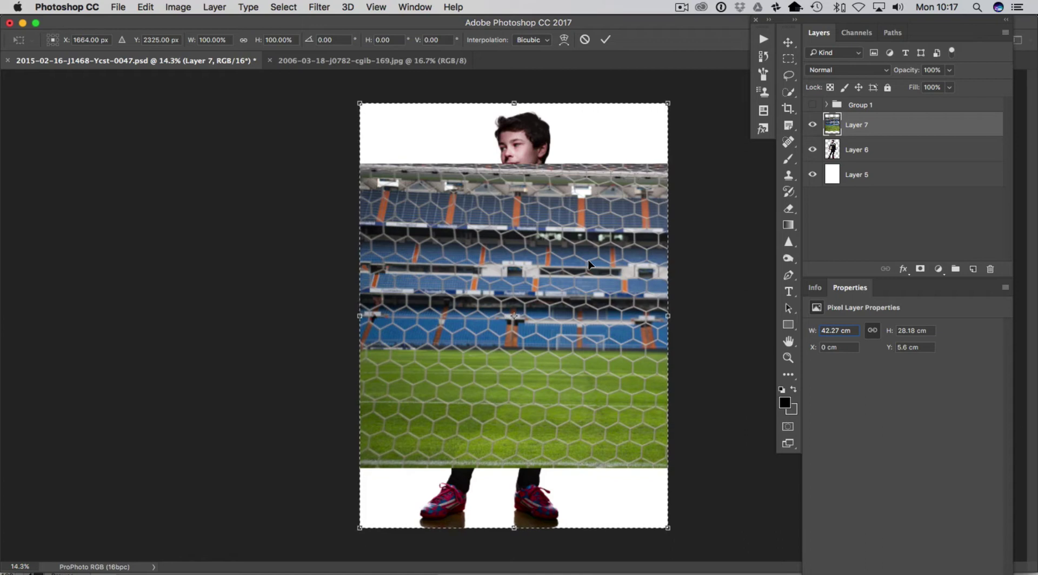
key("super+minus")
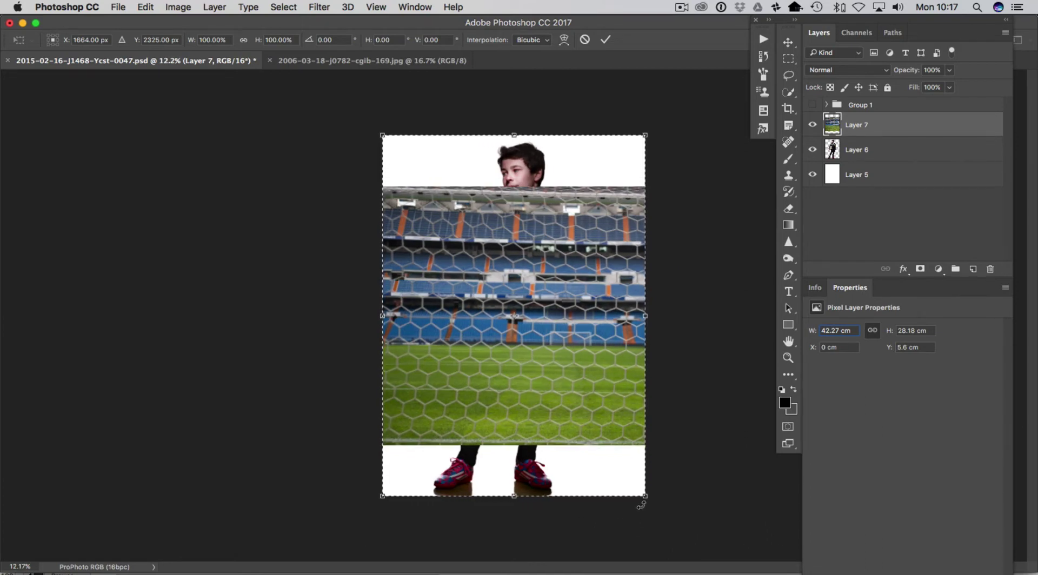
left_click_drag(643, 494, 544, 359)
left_click_drag(476, 290, 527, 440)
left_click_drag(597, 286, 621, 352)
left_click_drag(536, 427, 545, 425)
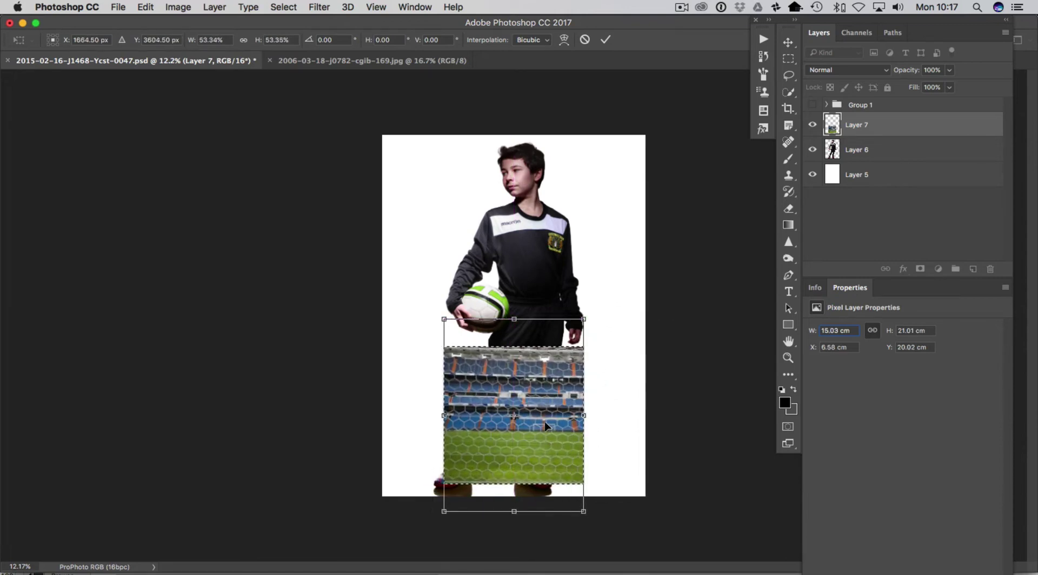
key("Return")
key("super")
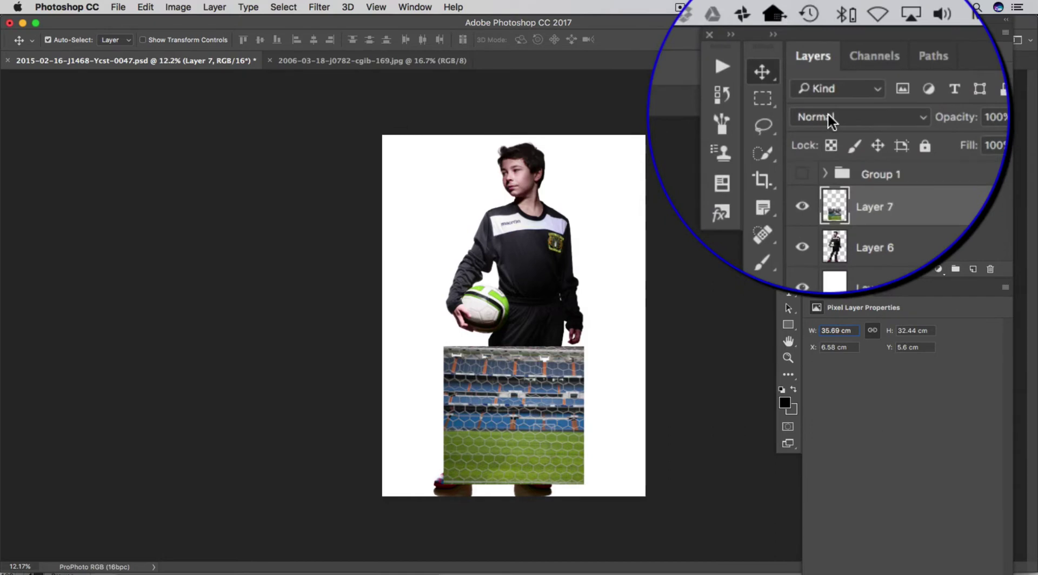
Try the Darken and Multiply blend modes on the stadium layer and inspect the player's legs up close
left_click(828, 118)
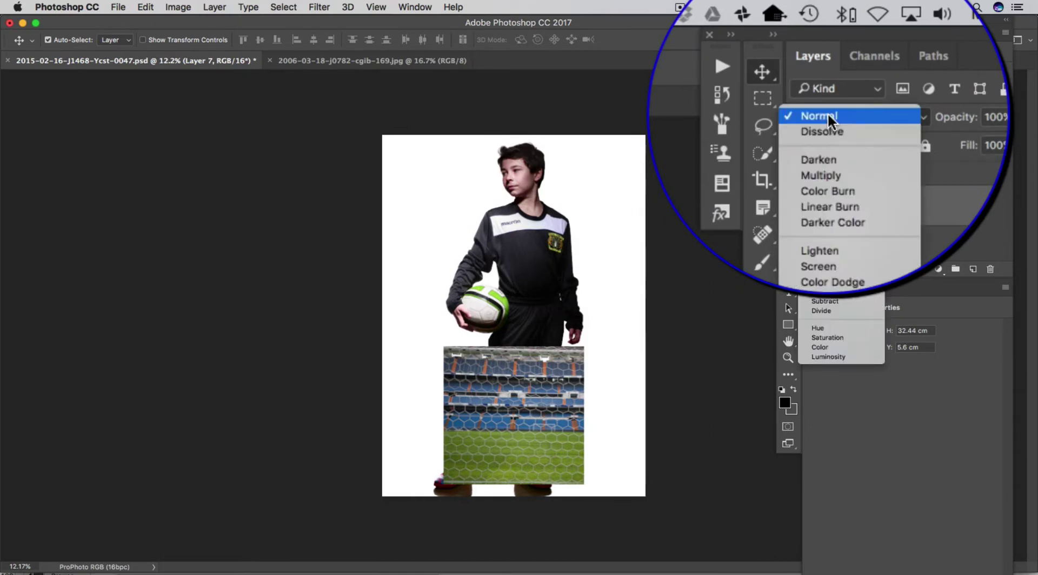
left_click(827, 159)
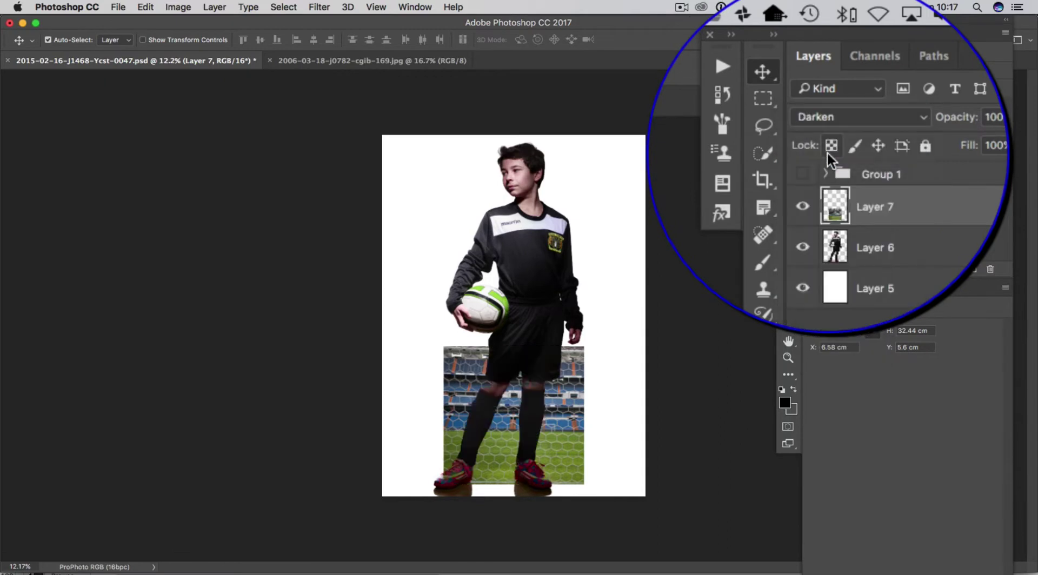
left_click(840, 114)
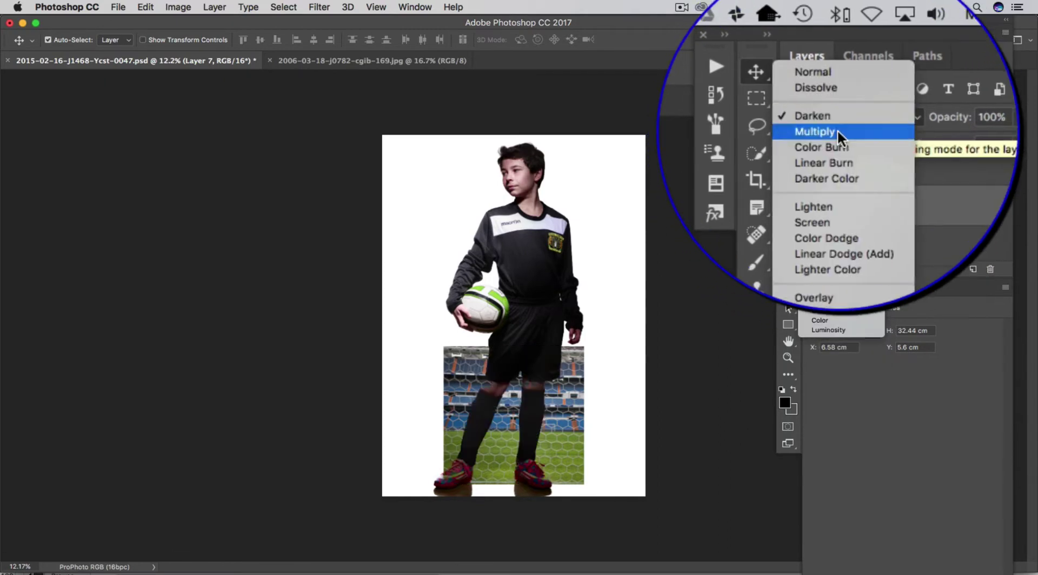
left_click(837, 132)
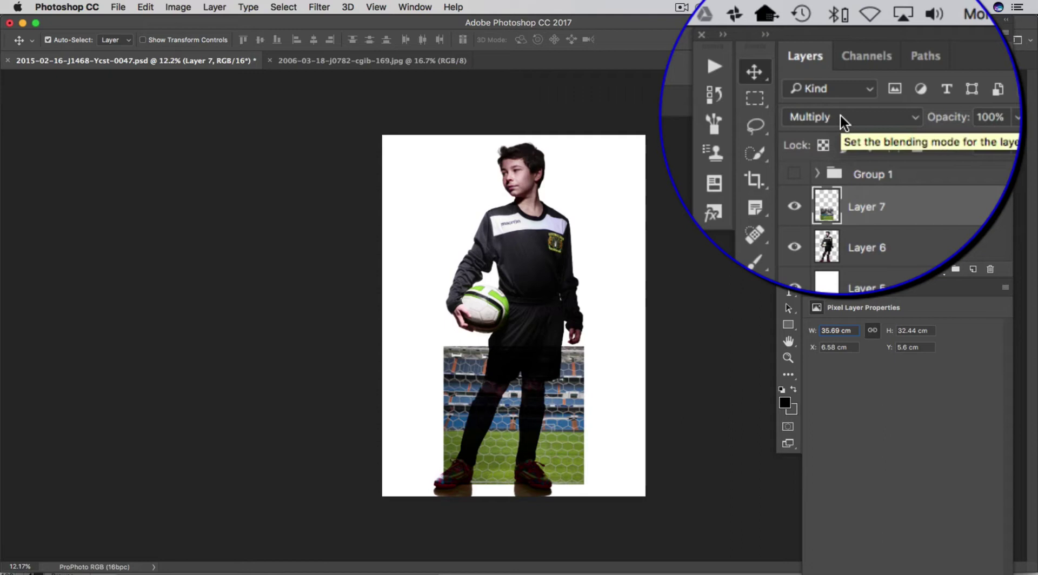
key("super+space")
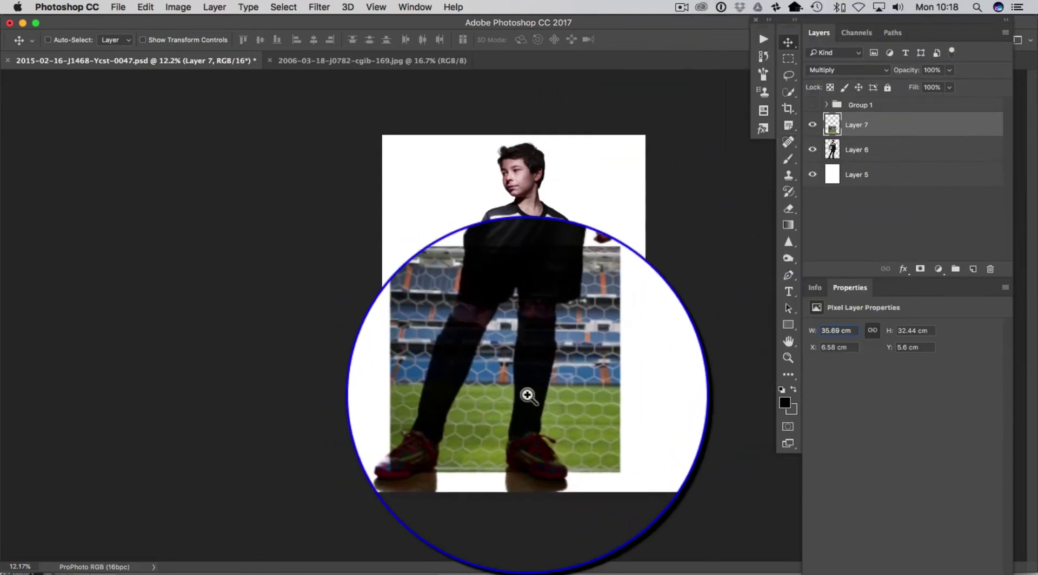
left_click(527, 396)
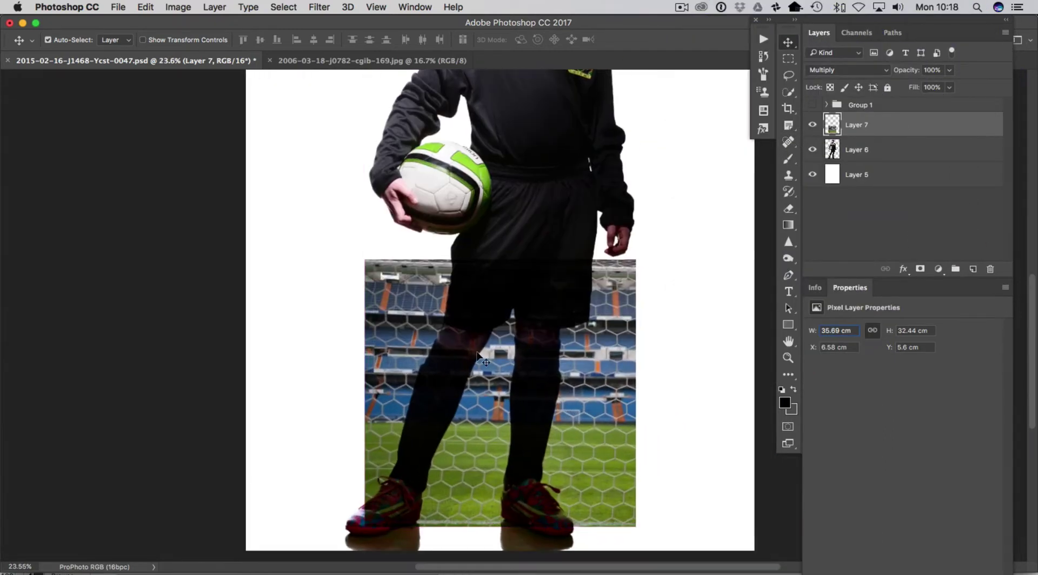
Try the Lighten and Screen blend modes on the stadium layer
left_click(838, 70)
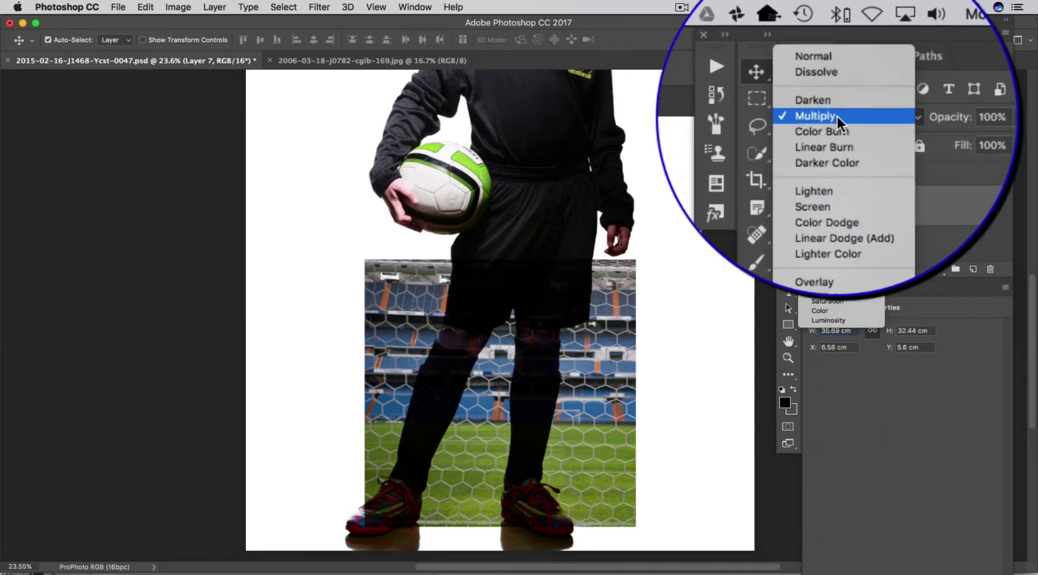
left_click(839, 184)
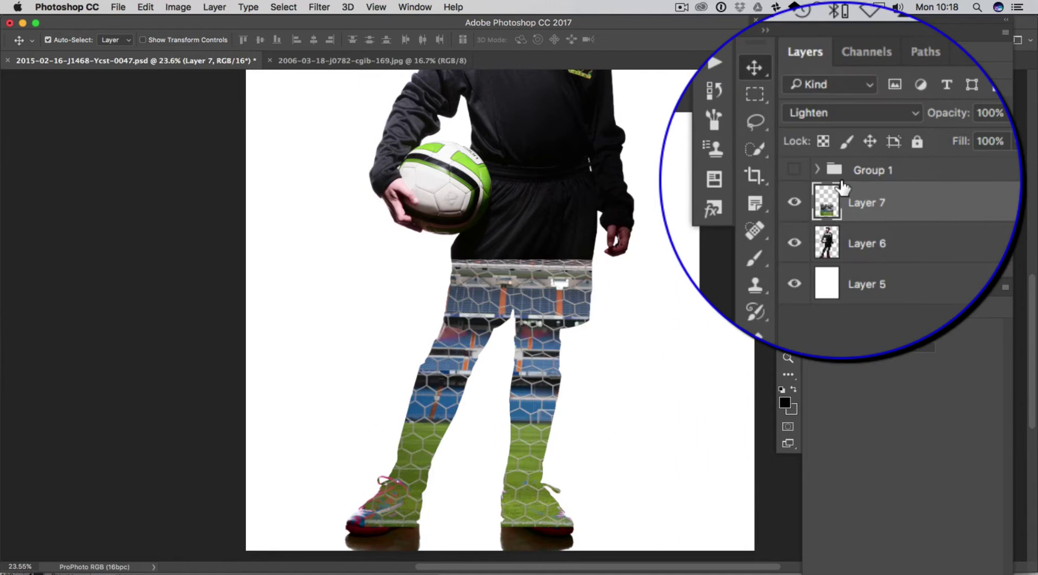
left_click(842, 115)
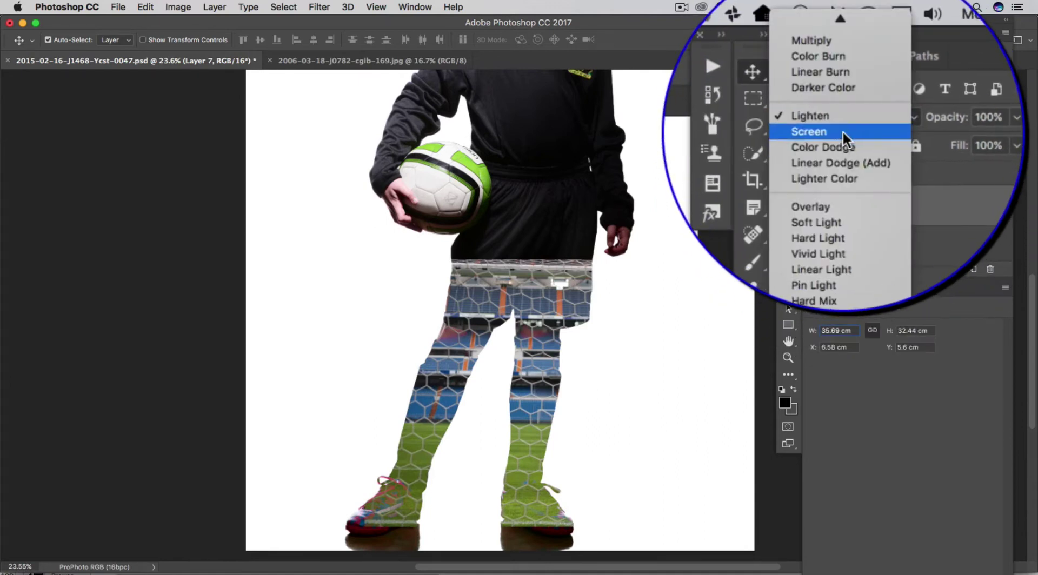
left_click(842, 131)
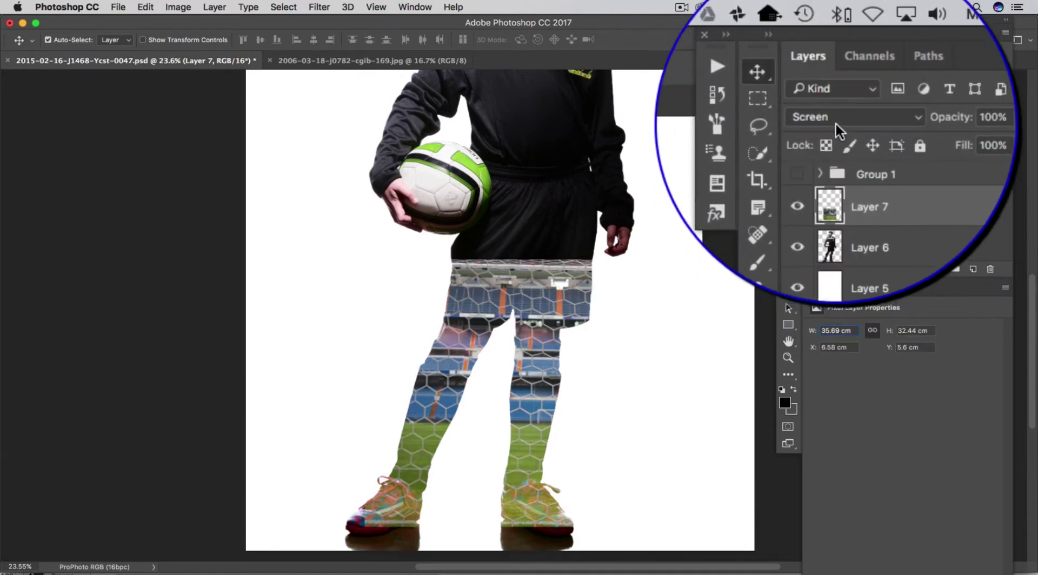
Try the Soft Light blend mode on the stadium layer, and set the layer to Lighten instead
left_click(835, 122)
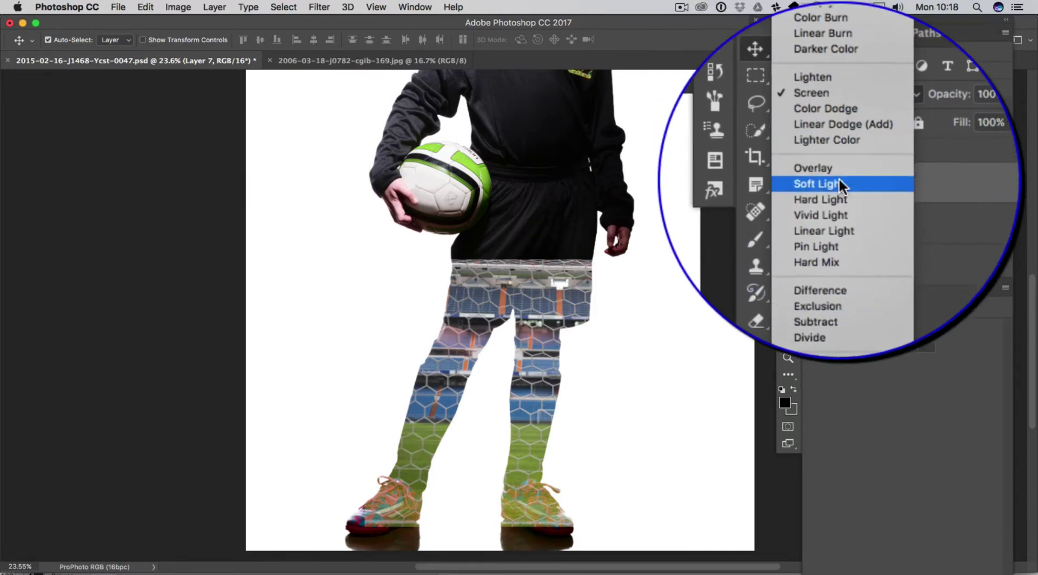
left_click(838, 183)
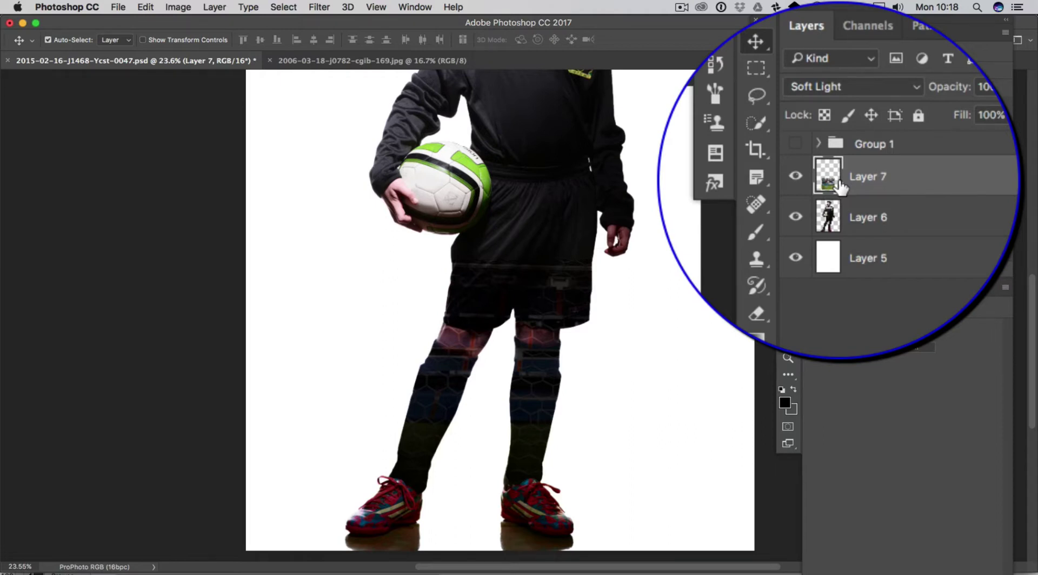
left_click(838, 118)
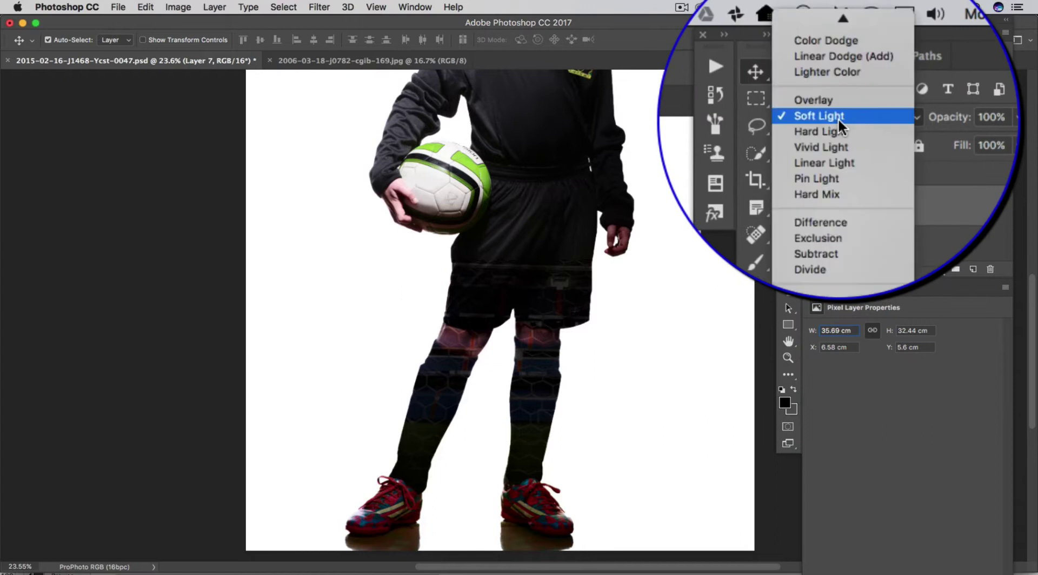
scroll(839, 24, "up", 3)
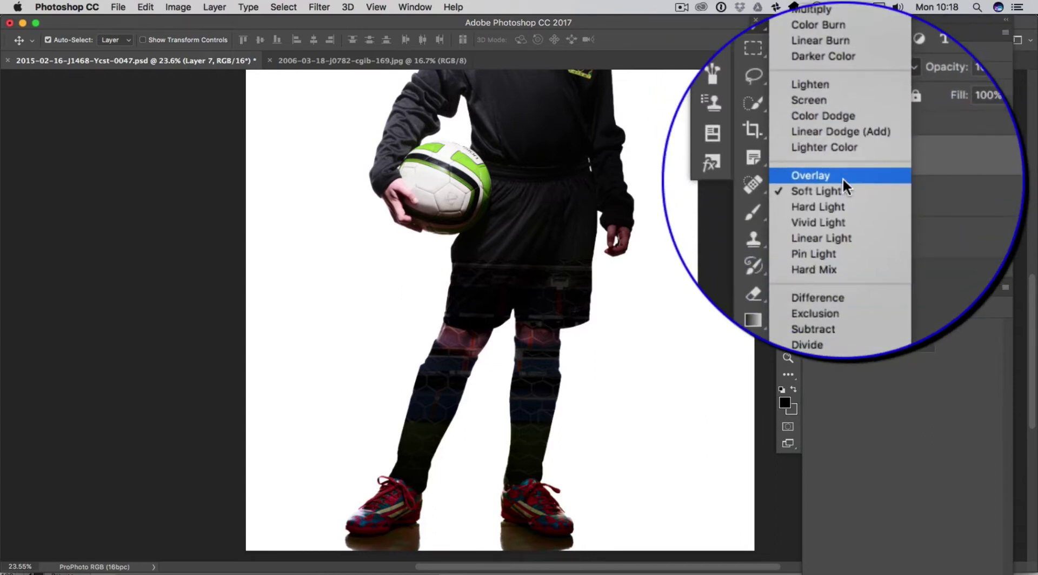
left_click(838, 130)
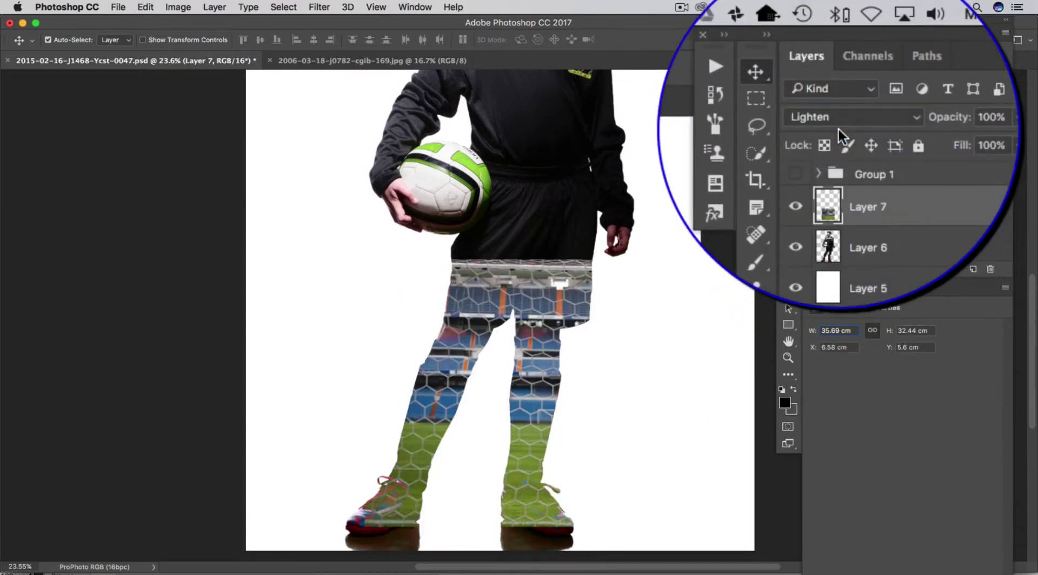
Lower the stadium layer's opacity to 20%
left_click(889, 117)
left_click_drag(894, 140, 854, 140)
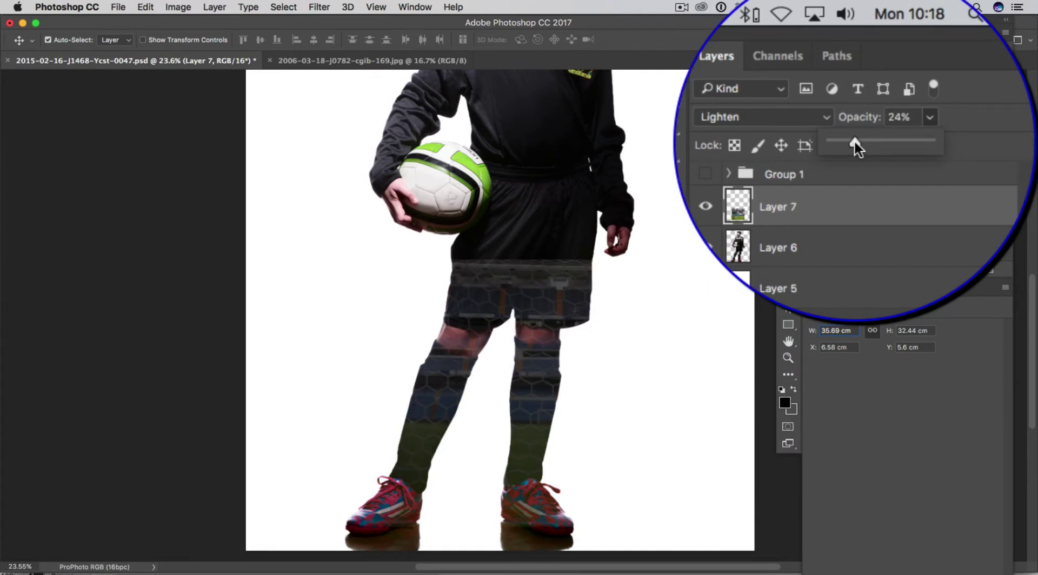
left_click_drag(901, 86, 901, 86)
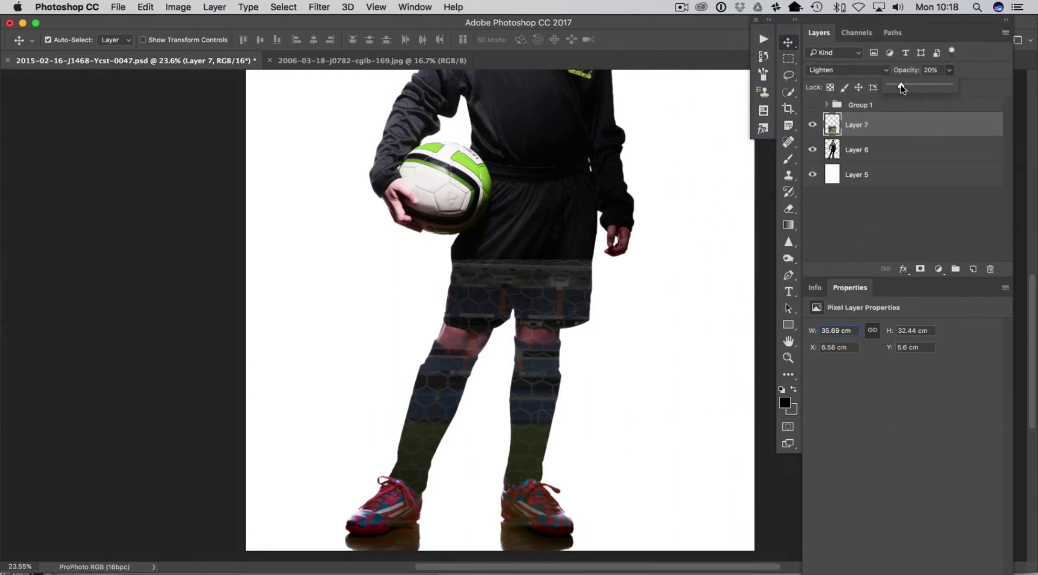
left_click(912, 130)
Add a layer mask to the stadium layer and set up the Brush with black as foreground colour and 8% flow
left_click_drag(615, 332, 572, 378)
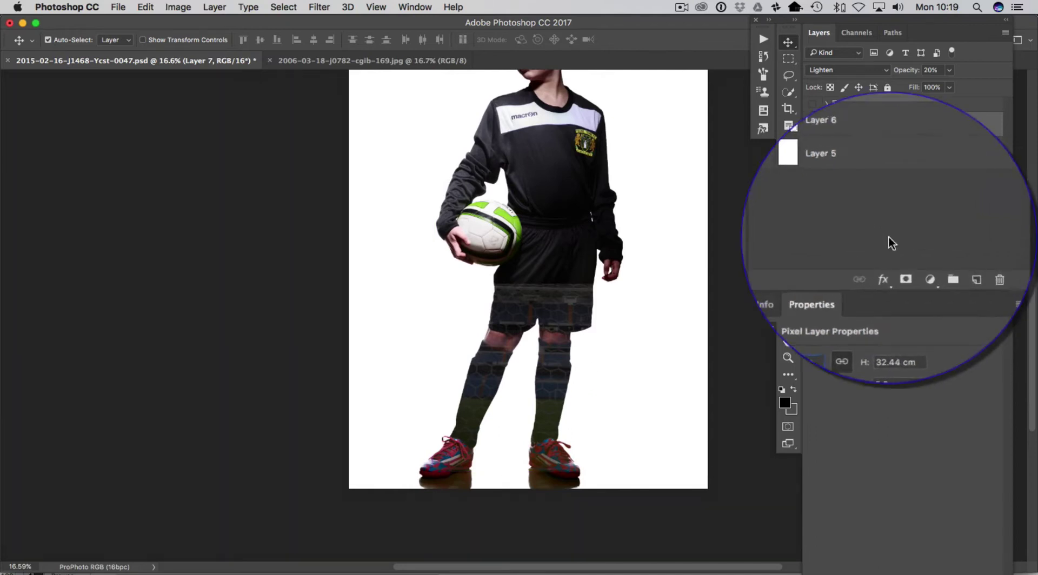
left_click(854, 271)
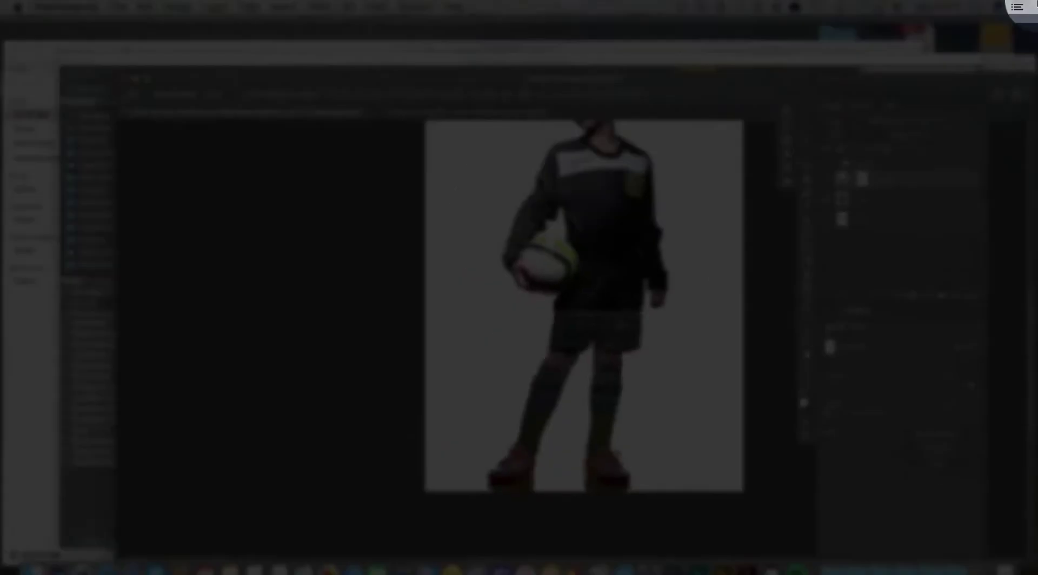
mouse_move(1035, 3)
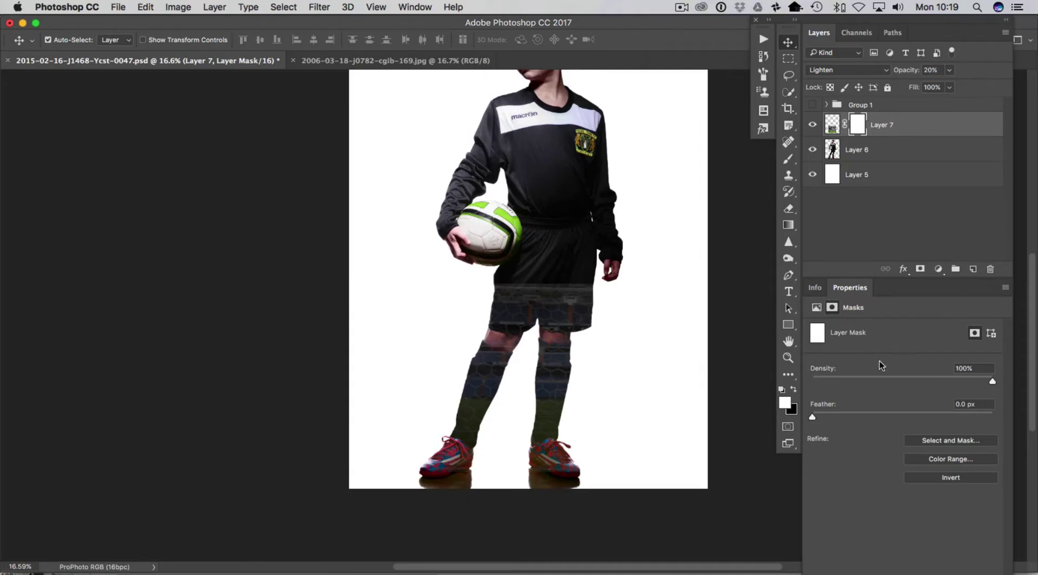
left_click(789, 159)
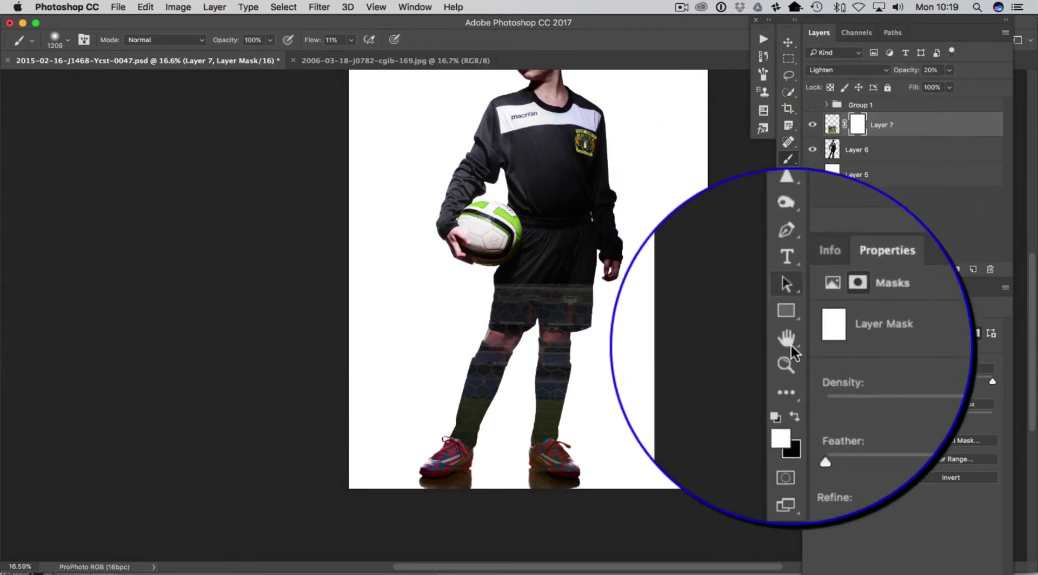
left_click(793, 386)
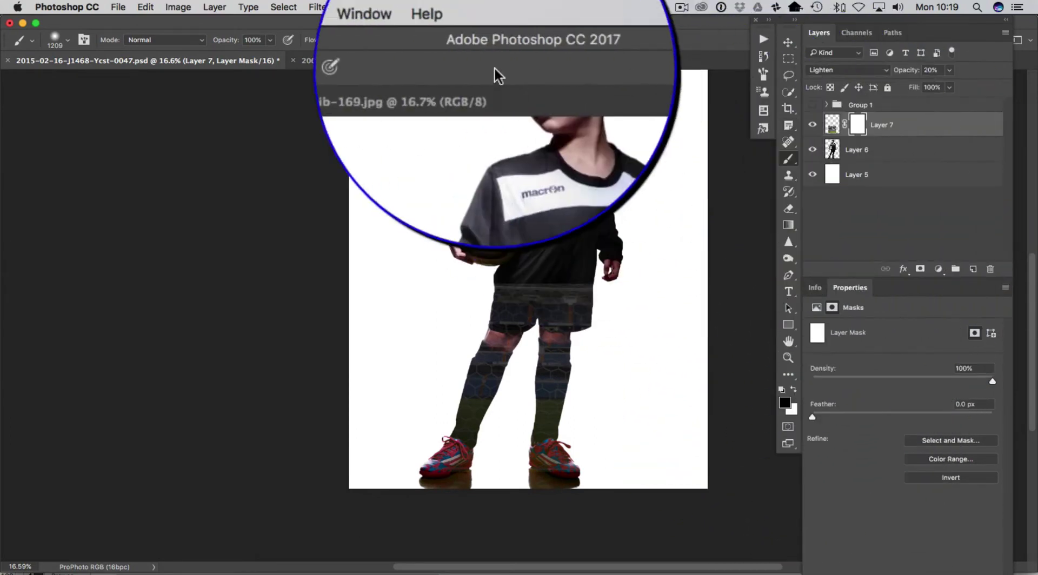
left_click(351, 68)
left_click_drag(353, 93, 351, 96)
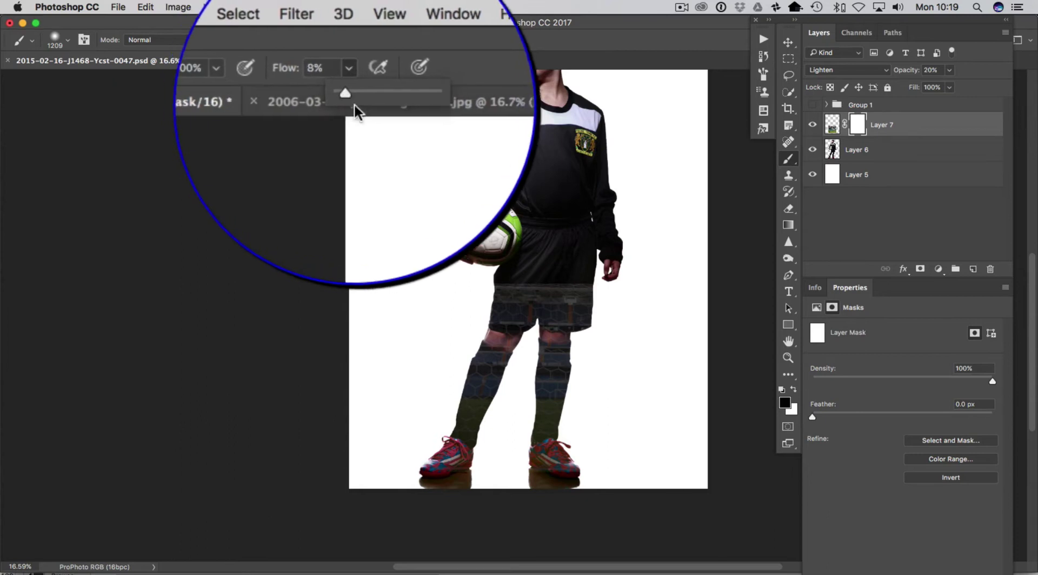
Paint black on the mask with a 389 px brush to remove the stadium from the shorts, boots and knees
mouse_move(556, 271)
left_mouse_down()
mouse_move(514, 276)
mouse_move(539, 279)
mouse_move(473, 301)
mouse_move(536, 298)
mouse_move(498, 313)
mouse_move(516, 310)
mouse_move(510, 331)
mouse_move(519, 321)
mouse_move(523, 341)
mouse_move(563, 317)
mouse_move(519, 331)
mouse_move(592, 324)
mouse_move(536, 311)
mouse_move(604, 298)
mouse_move(579, 329)
mouse_move(557, 330)
mouse_move(596, 322)
mouse_move(491, 325)
left_mouse_up()
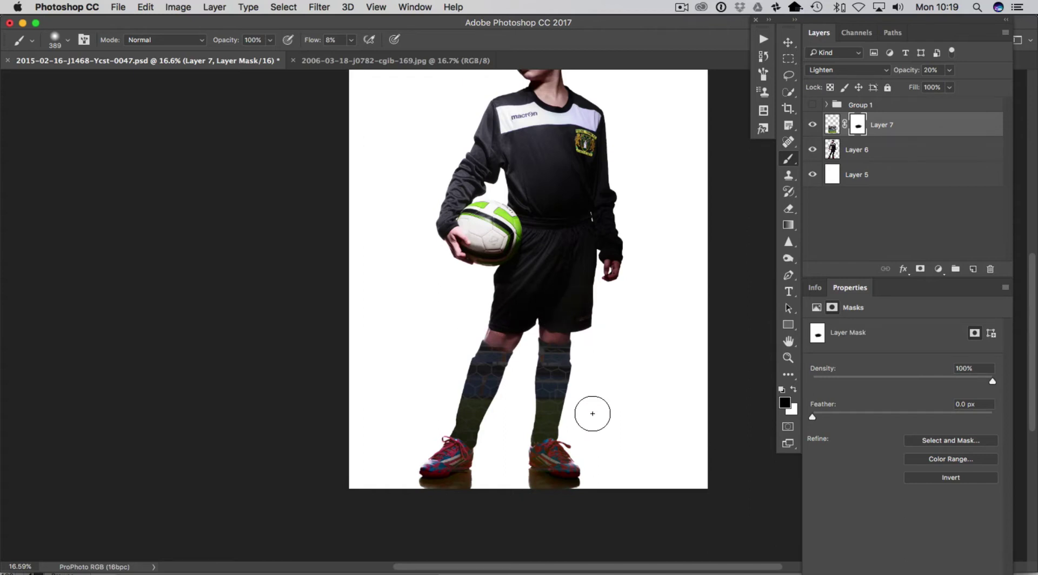
scroll(579, 436, "up", 2)
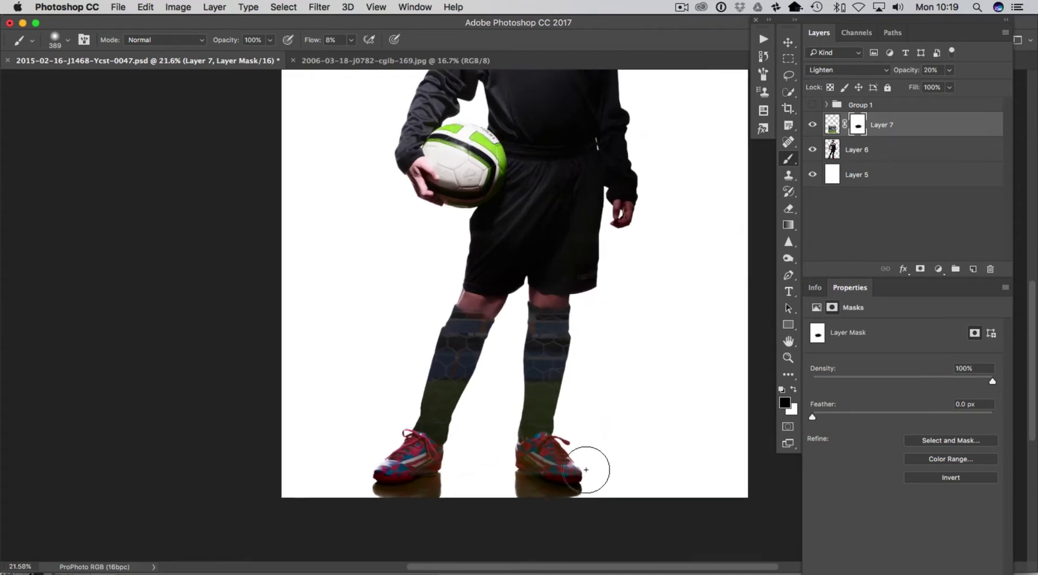
left_click_drag(586, 477, 536, 459)
left_click_drag(405, 464, 416, 454)
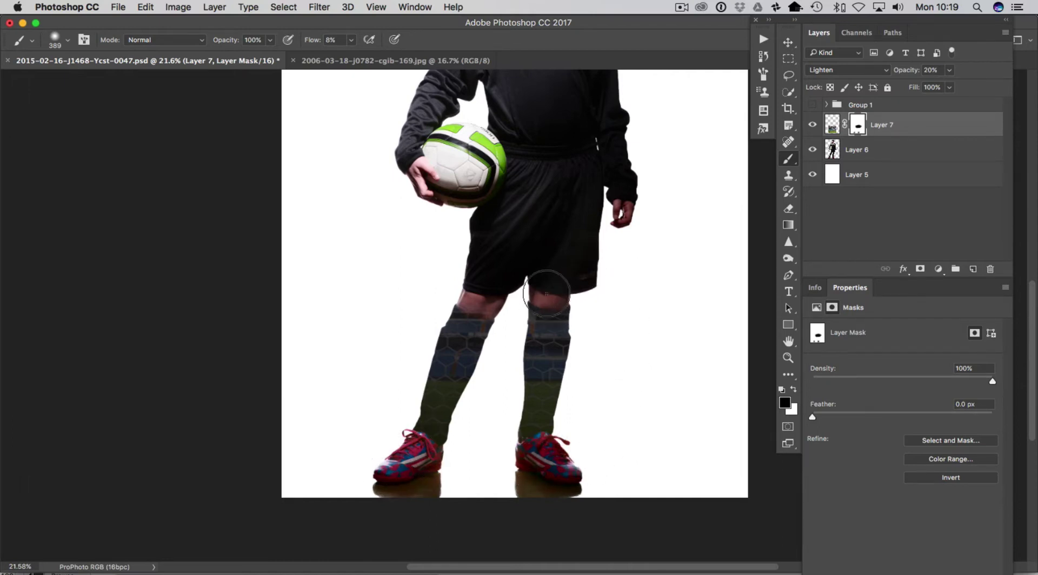
left_click_drag(468, 293, 496, 292)
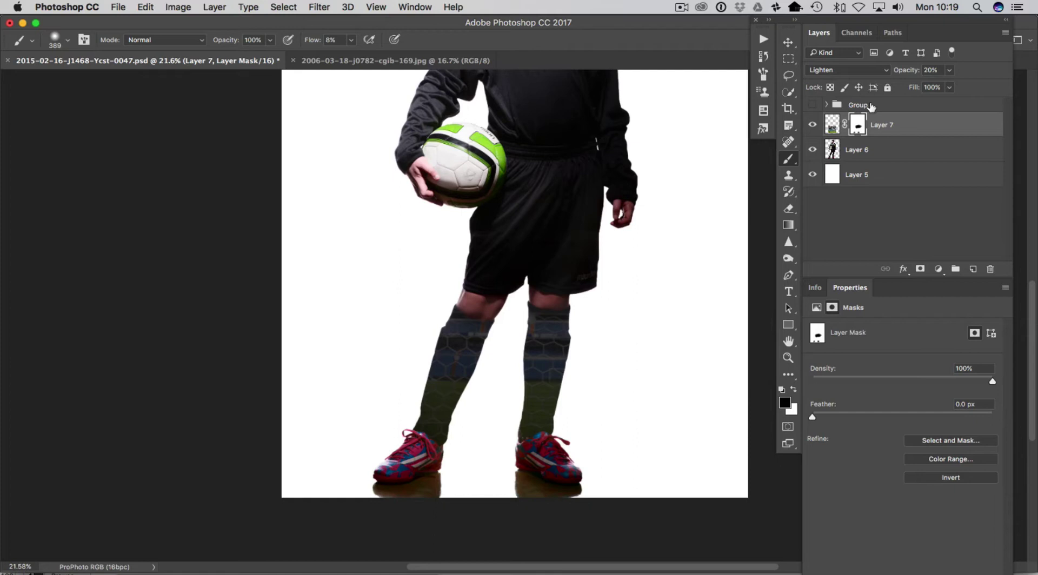
Raise the masked stadium layer's opacity to 30% and check the whole player
left_click(950, 70)
left_click_drag(959, 85, 959, 85)
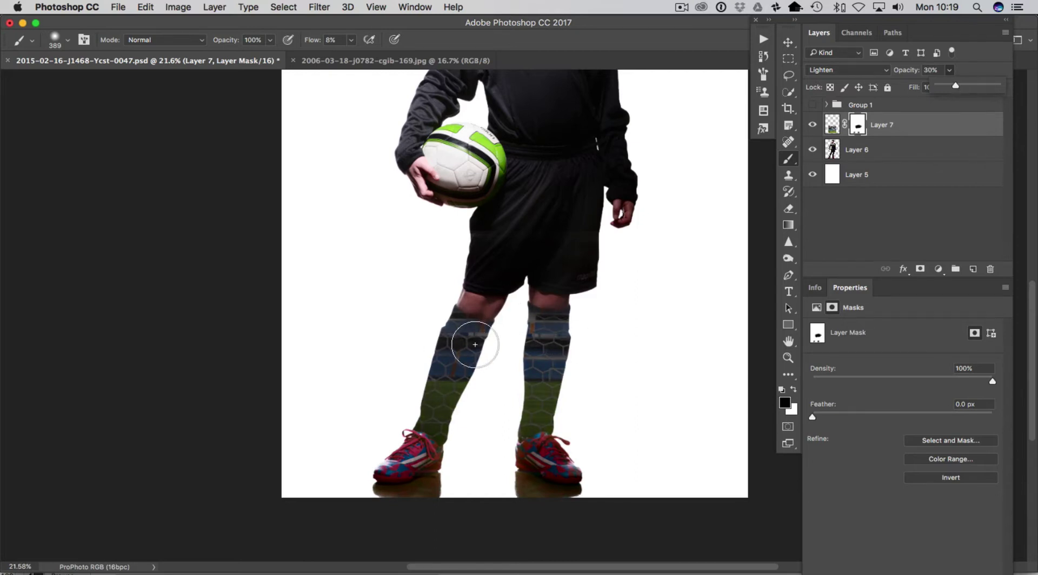
scroll(560, 317, "down", 5)
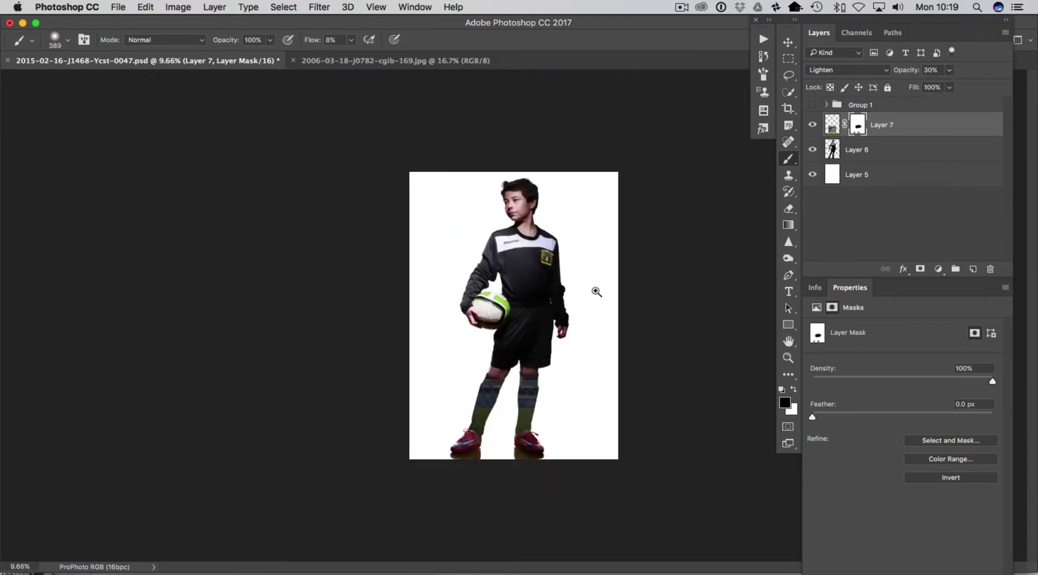
scroll(566, 330, "up", 2)
scroll(567, 330, "up", 1)
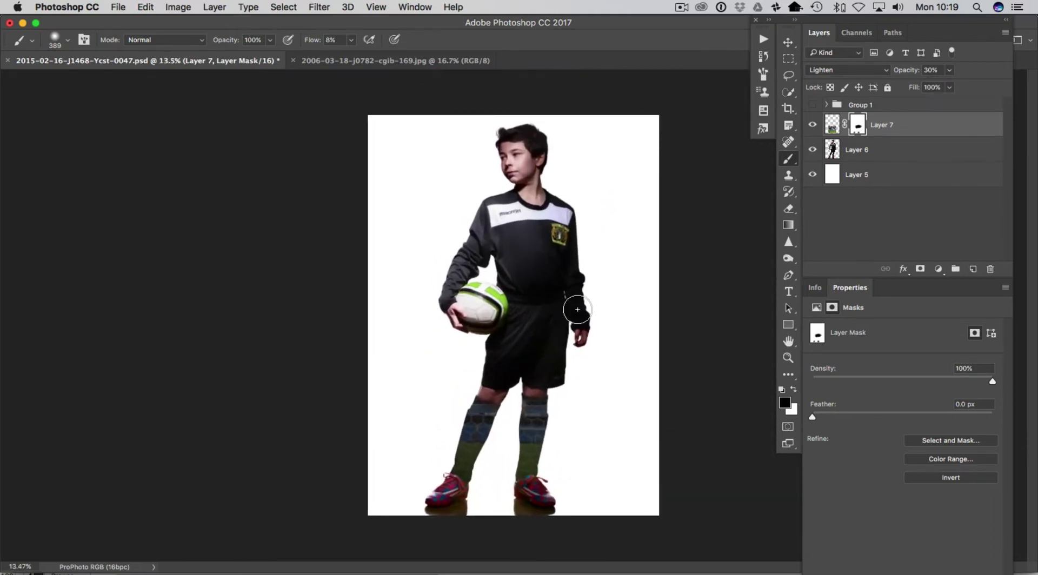
Rename the stadium layer to Nets Socks
double_click(883, 124)
type("Ne")
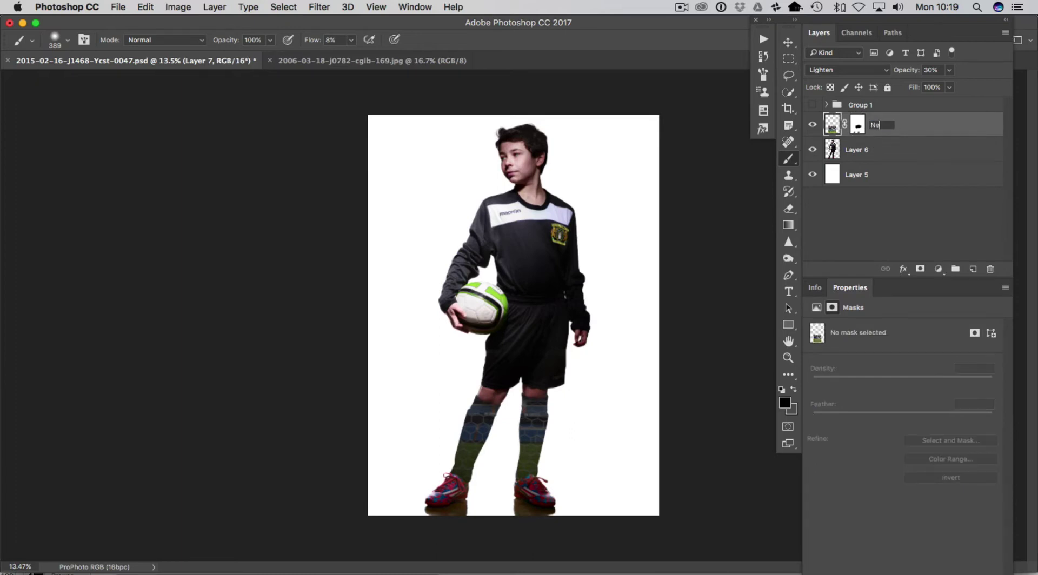
type("ts Socks")
key("Return")
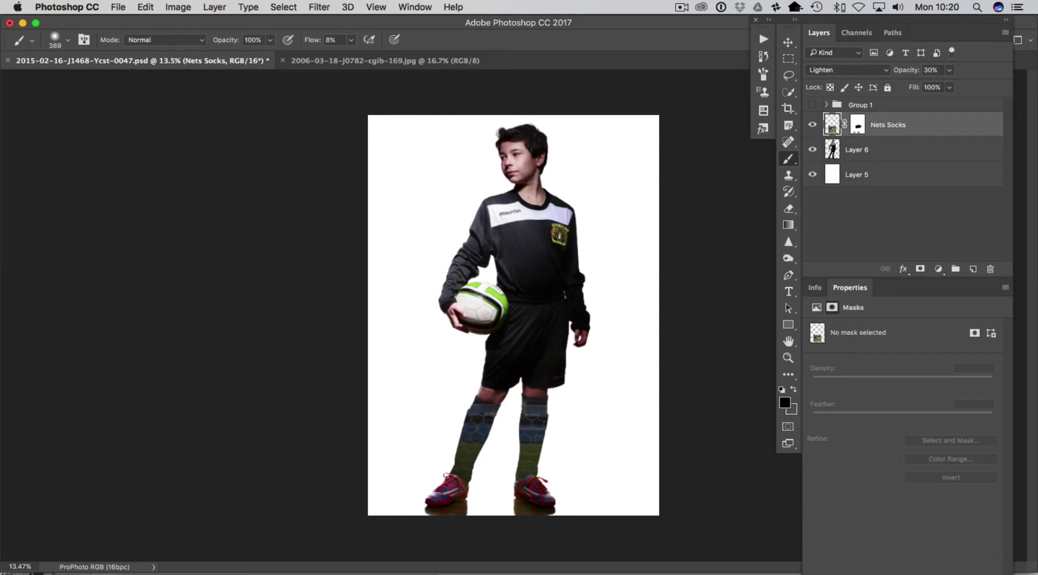
Link the Nets Socks, Layer 6 and Layer 5 layers together and reselect only Nets Socks
left_click(905, 177, "shift")
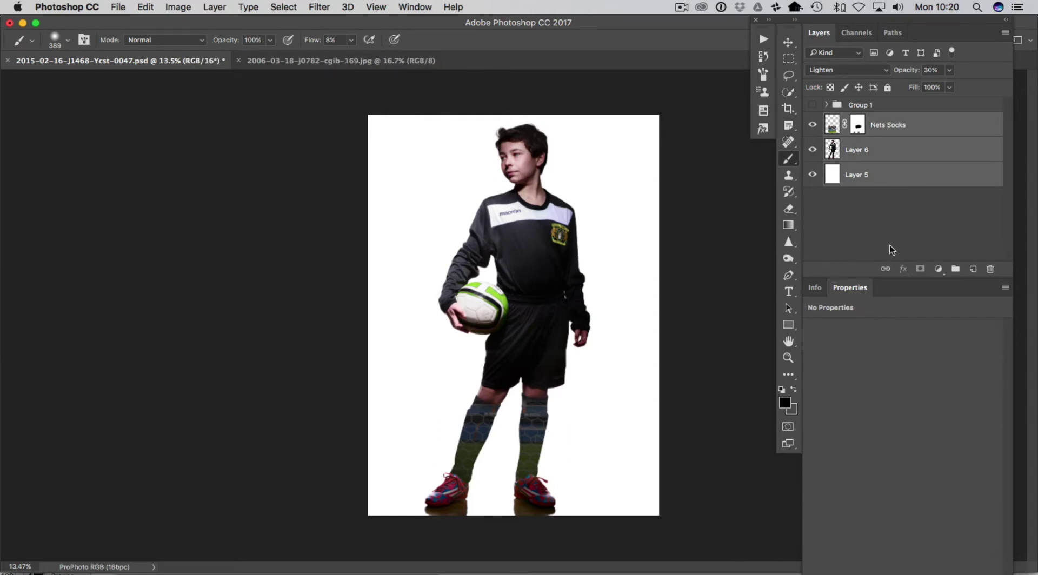
left_click(886, 268)
left_click(939, 129)
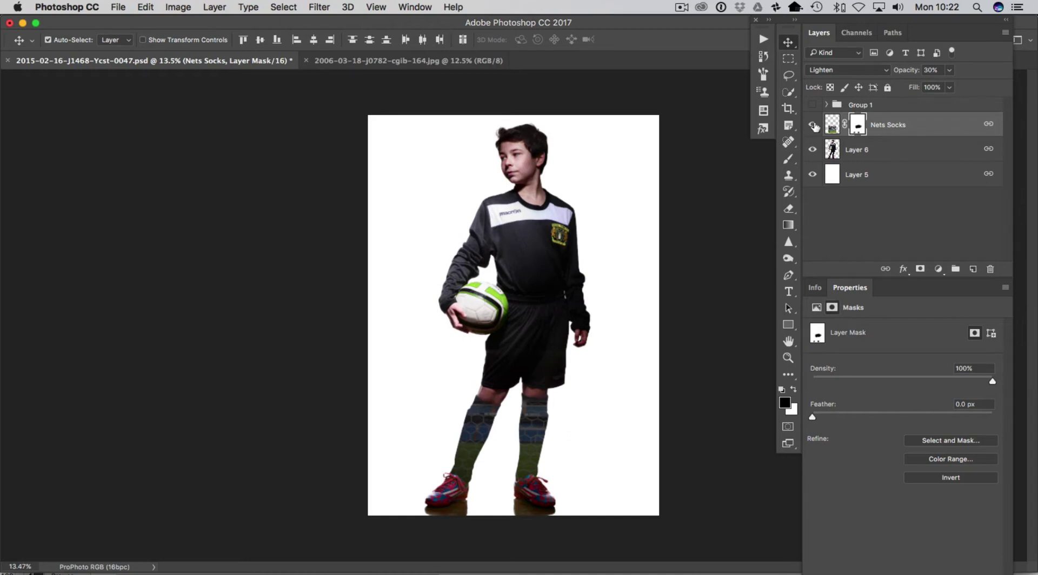
View the Nets Socks layer mask on its own, and compare the image with the layer hidden and shown
left_click(858, 126, "alt")
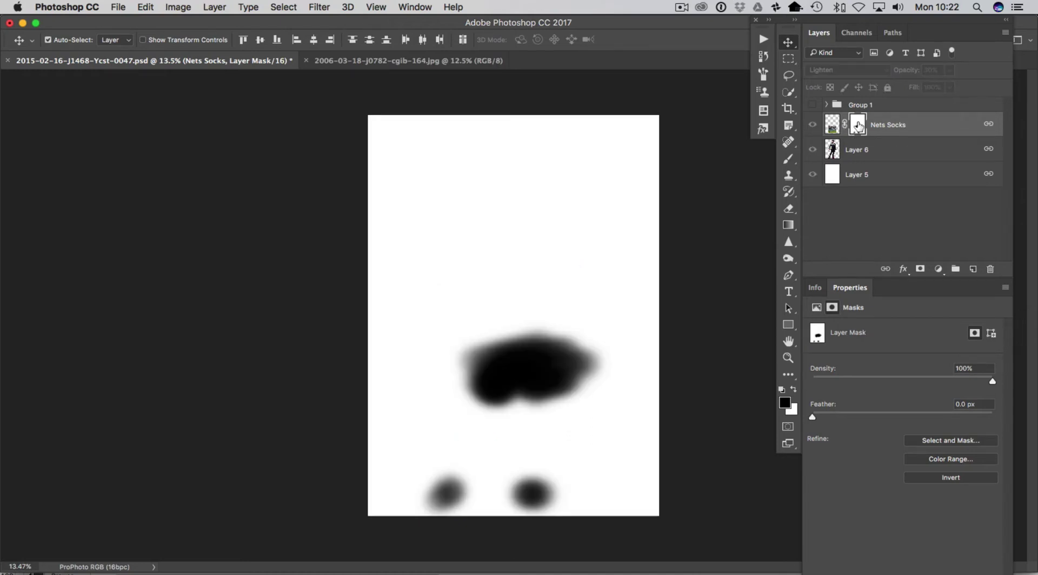
left_click(858, 126, "alt")
left_click(858, 126, "alt")
left_click(858, 126, "alt")
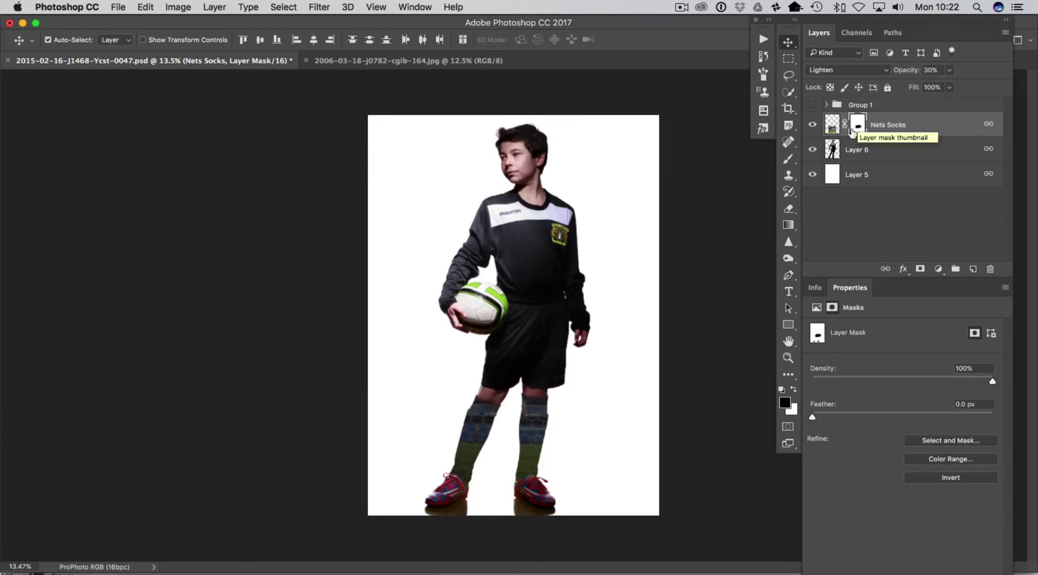
left_click(812, 124)
left_click(812, 124)
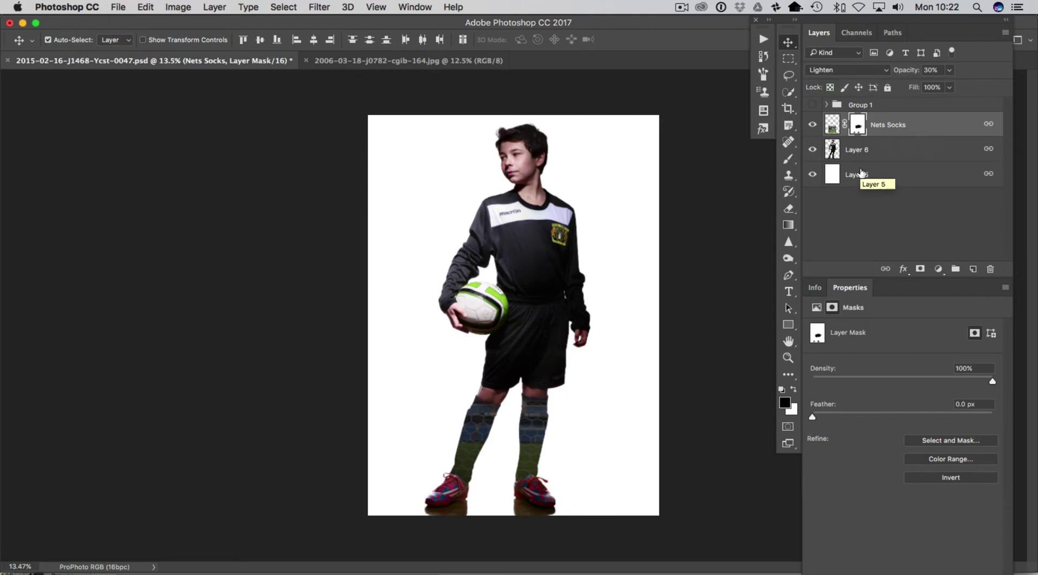
Try the Multiply blend mode on the Nets Socks layer and return it to Lighten
left_click(822, 69)
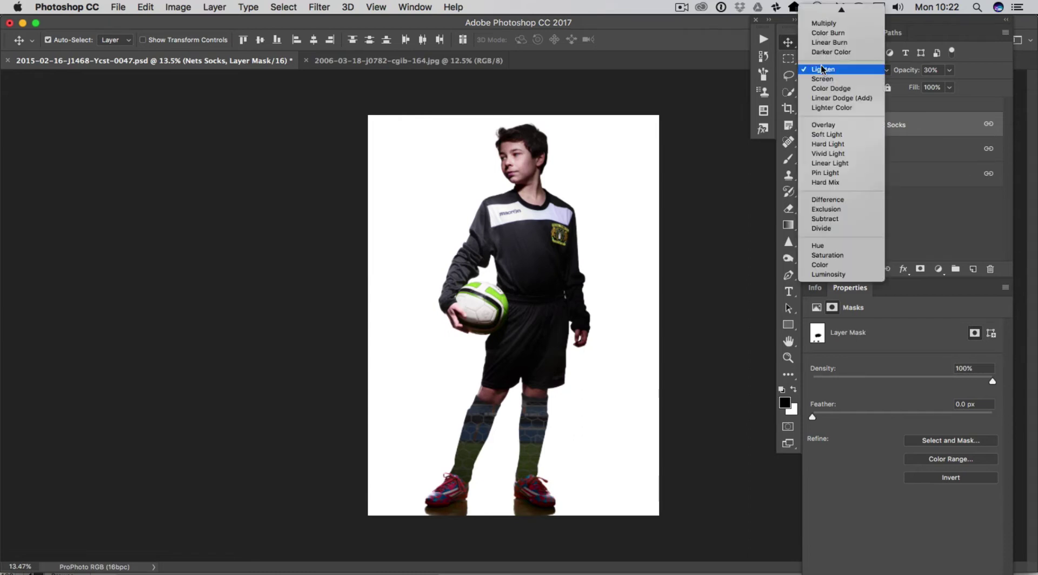
left_click(832, 22)
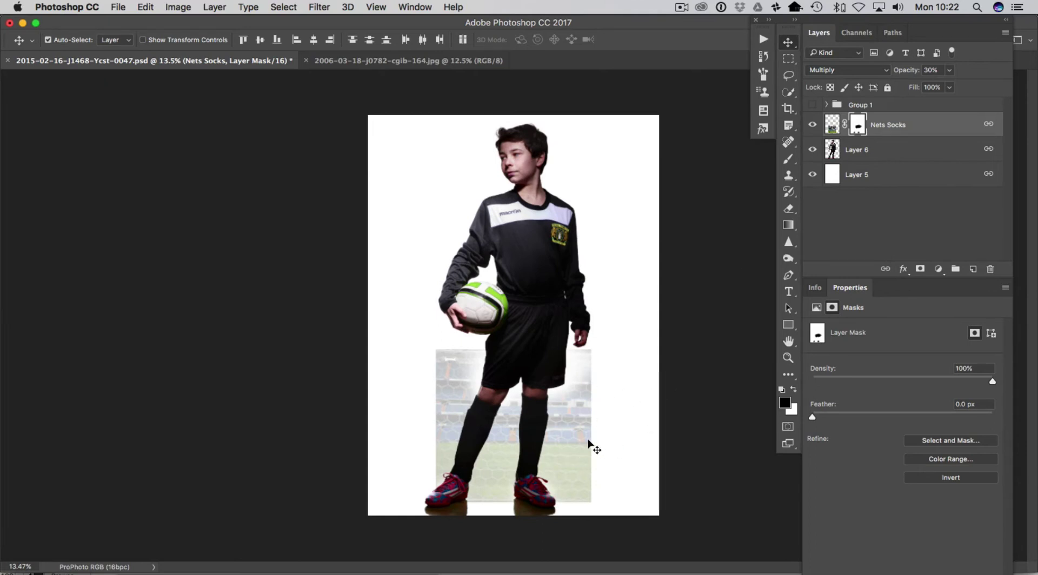
left_click(836, 71)
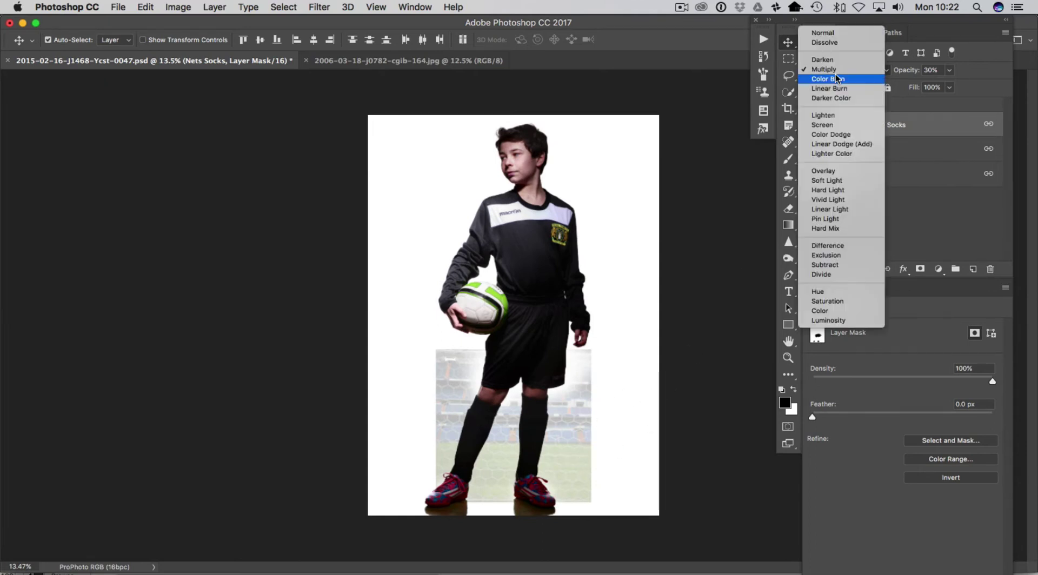
left_click(822, 115)
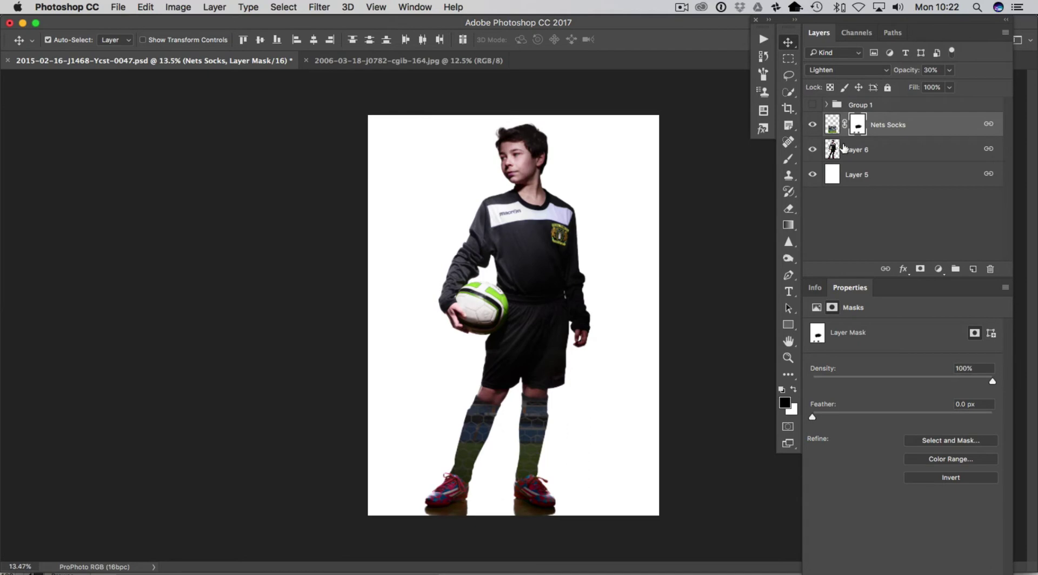
Hide the white background layer to check its influence on the Lighten blend, and show it again
left_click(813, 175)
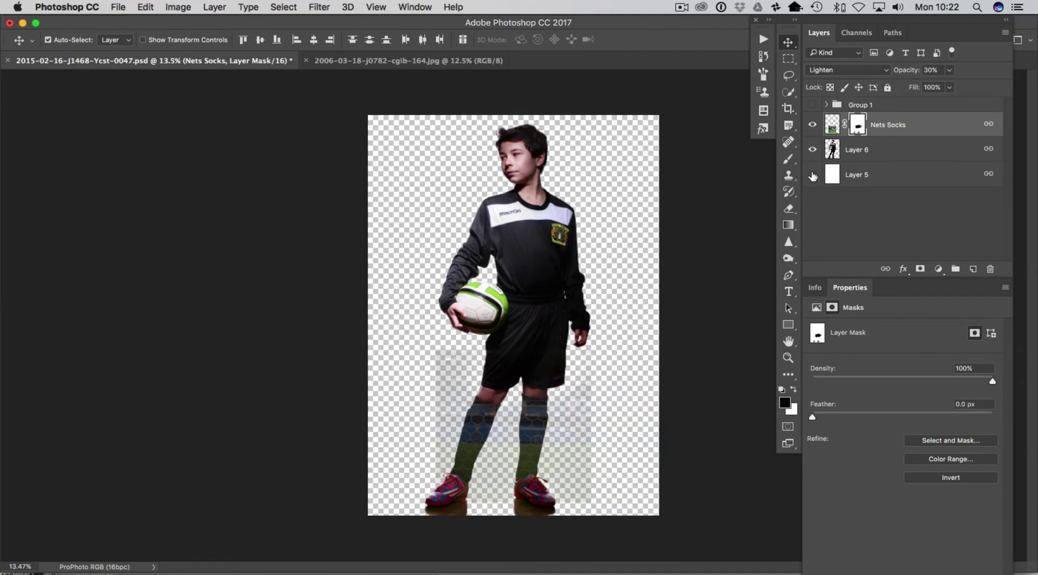
left_click(812, 174)
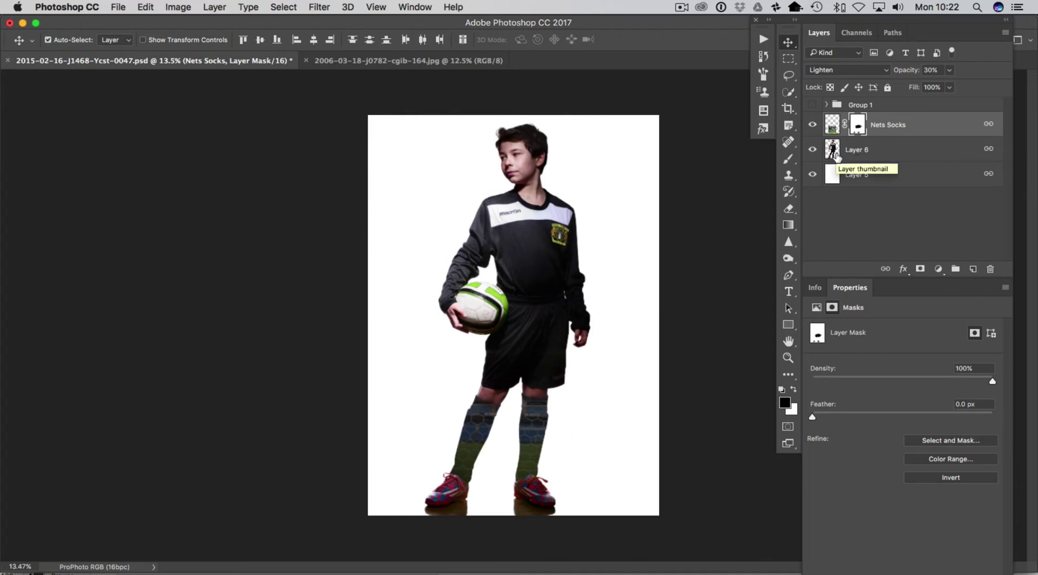
key("super")
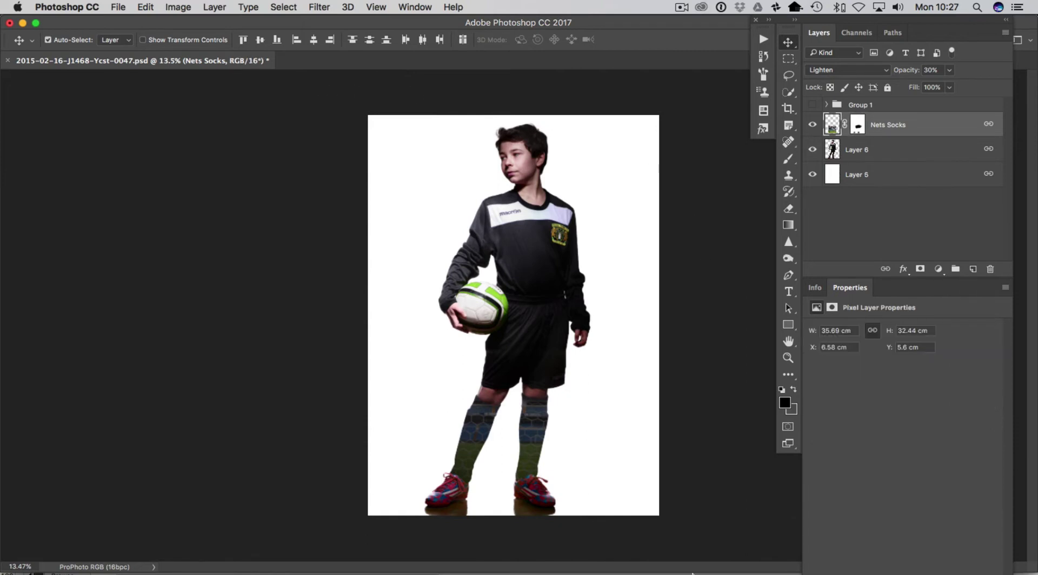
mouse_move(695, 573)
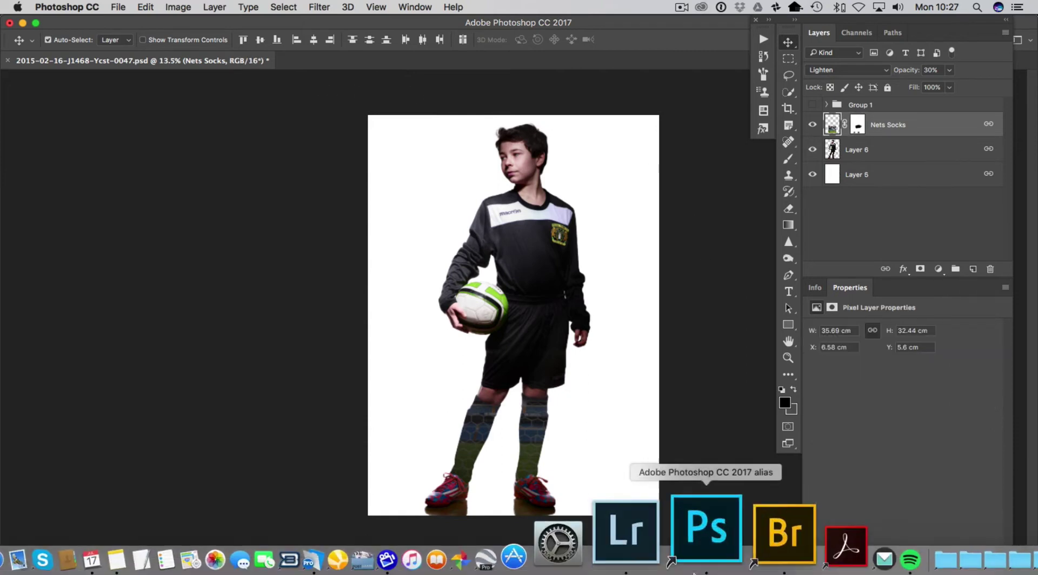
Open 2006-03-18-j0782-cgib-164.jpg from Adobe Bridge in Photoshop and paste the whole photo into the player document, accepting the colour profile conversion
left_click(724, 531)
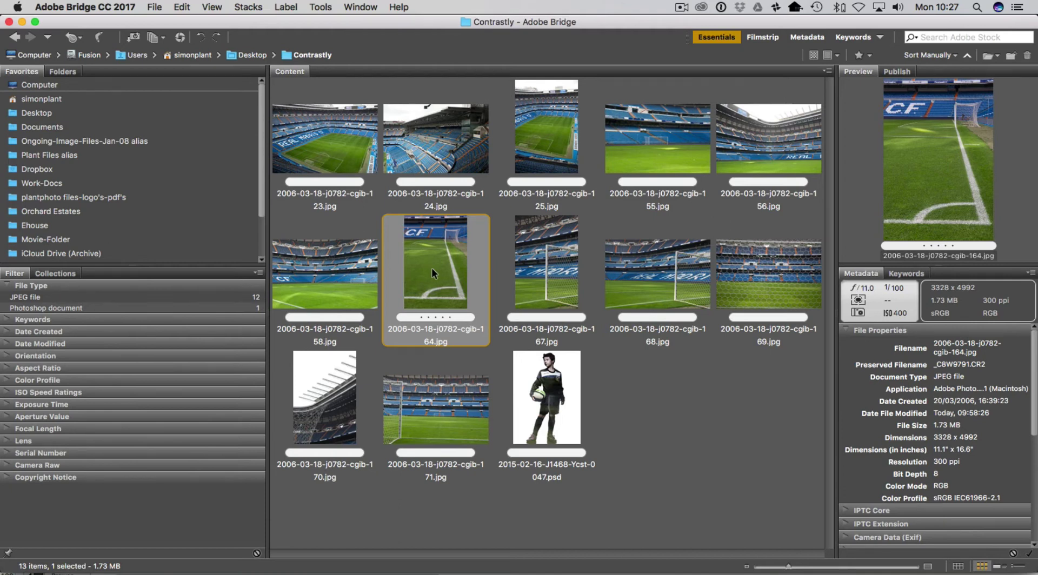
left_click_drag(436, 251, 695, 547)
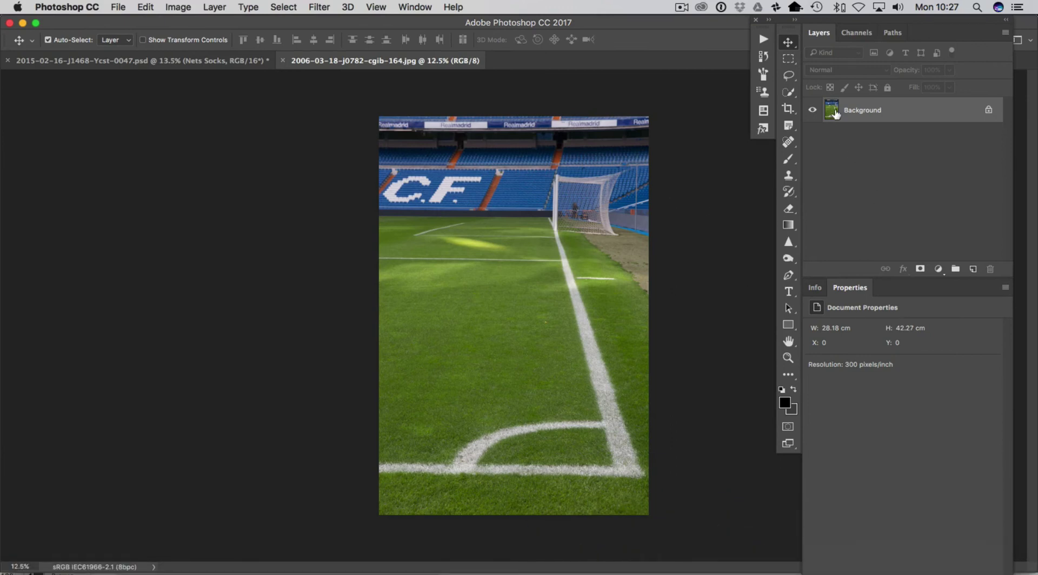
key("super+a")
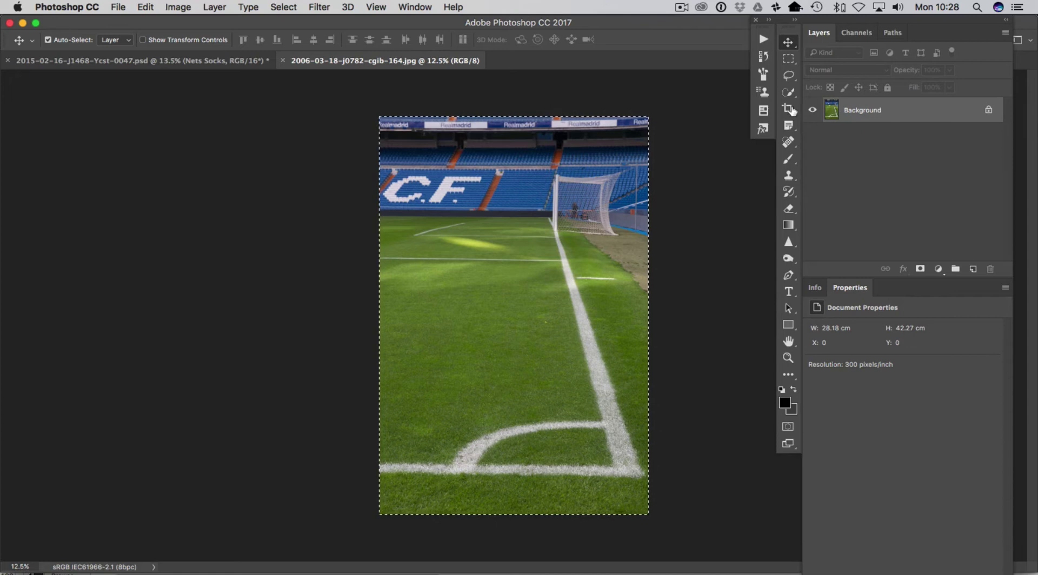
left_click(219, 60)
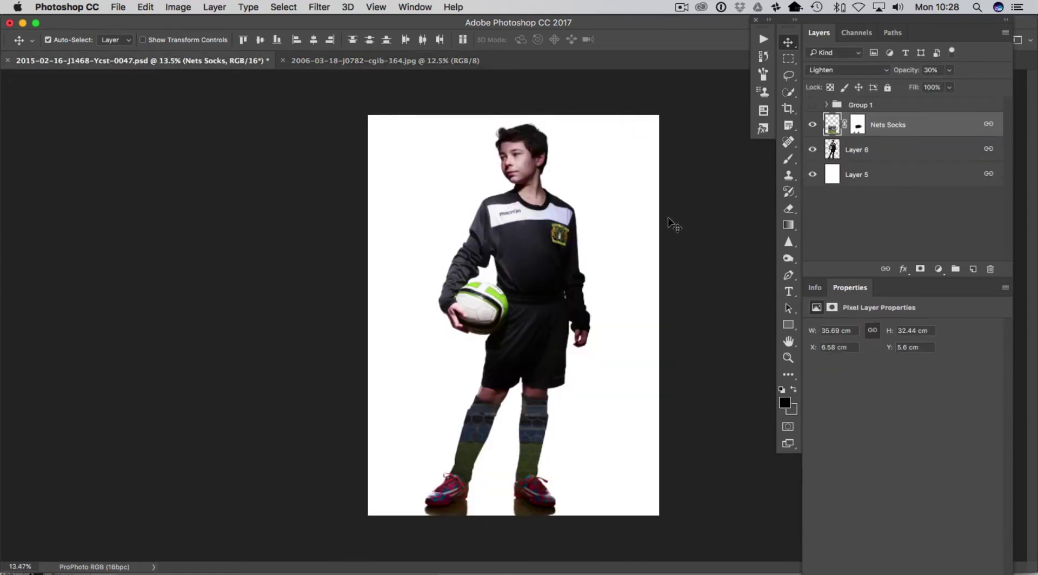
left_click_drag(661, 231, 660, 226)
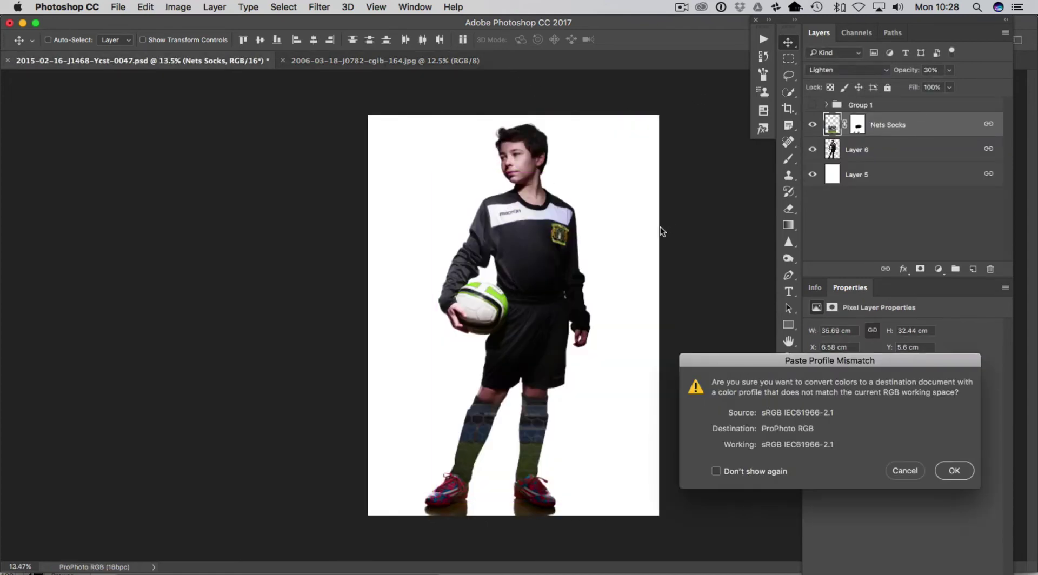
left_click(955, 471)
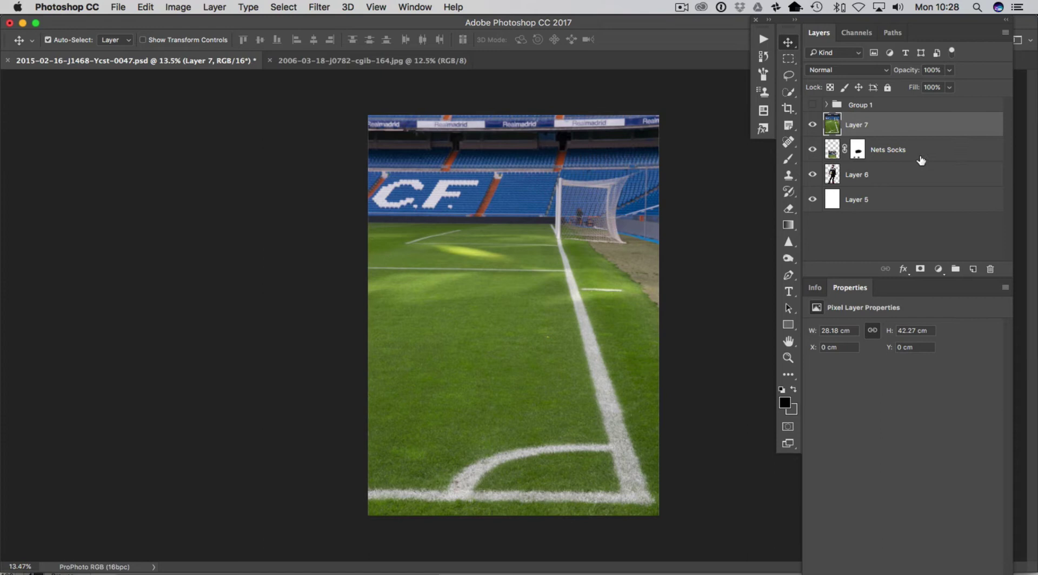
Lower the opacity of the pasted stadium photo layer to 55%
left_click(949, 70)
left_click_drag(949, 85, 922, 85)
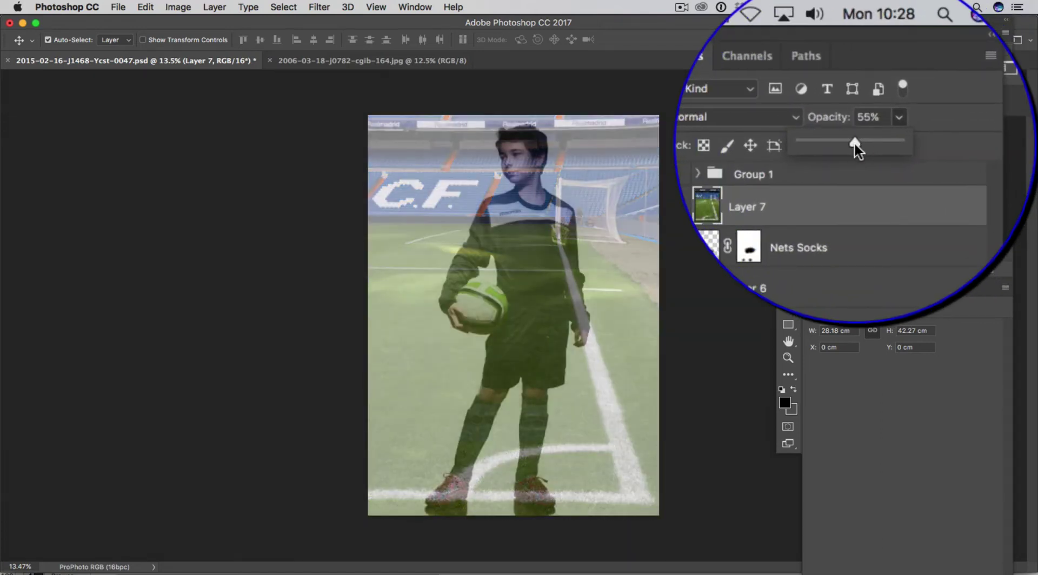
left_click(838, 129)
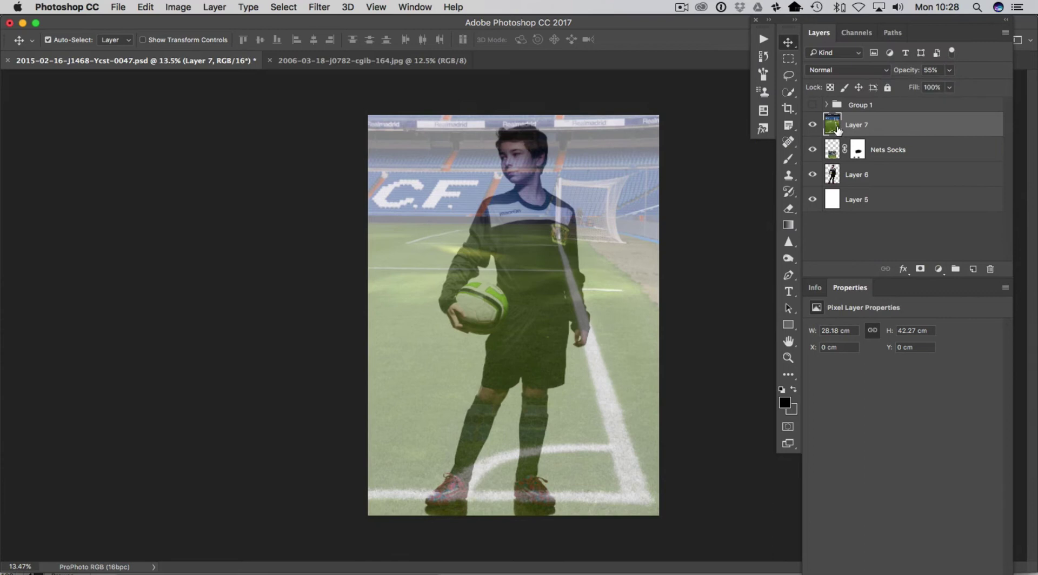
Scale the stadium photo on Layer 7 down to about 44.5% and place it over the player's torso, then clear the selection
key("super")
left_click(838, 130, "super")
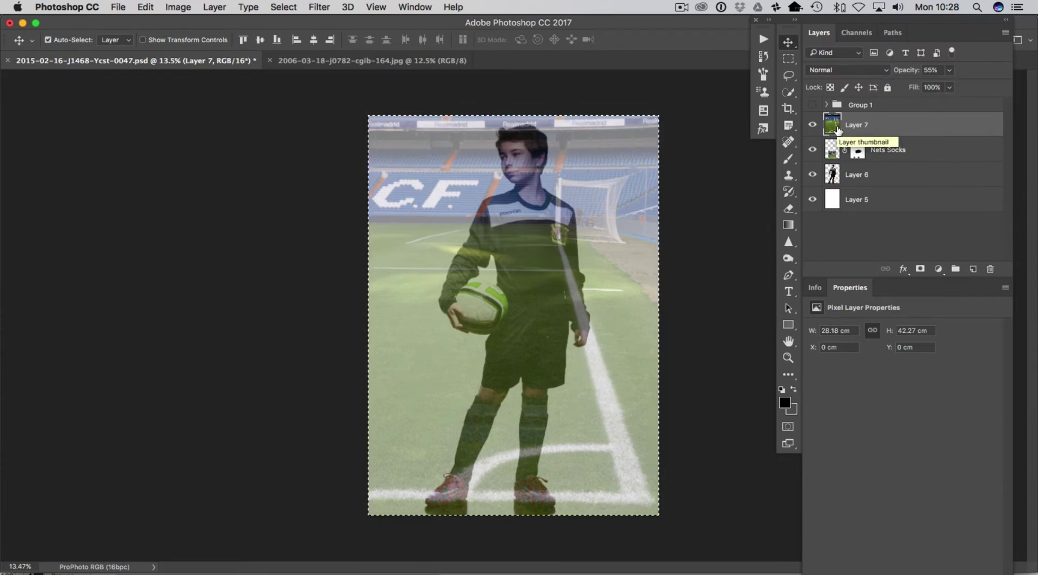
key("super+c")
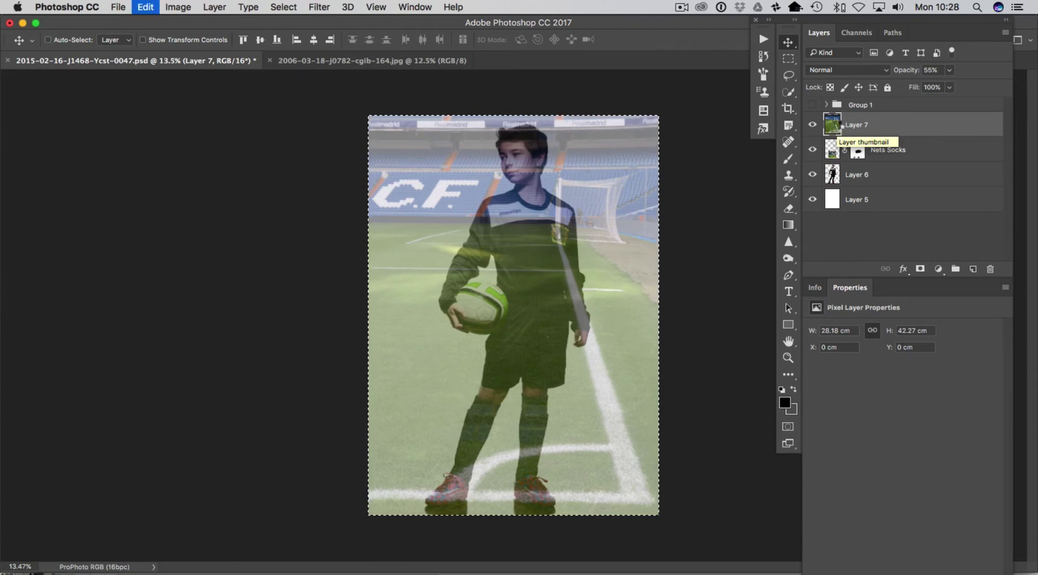
key("super+t")
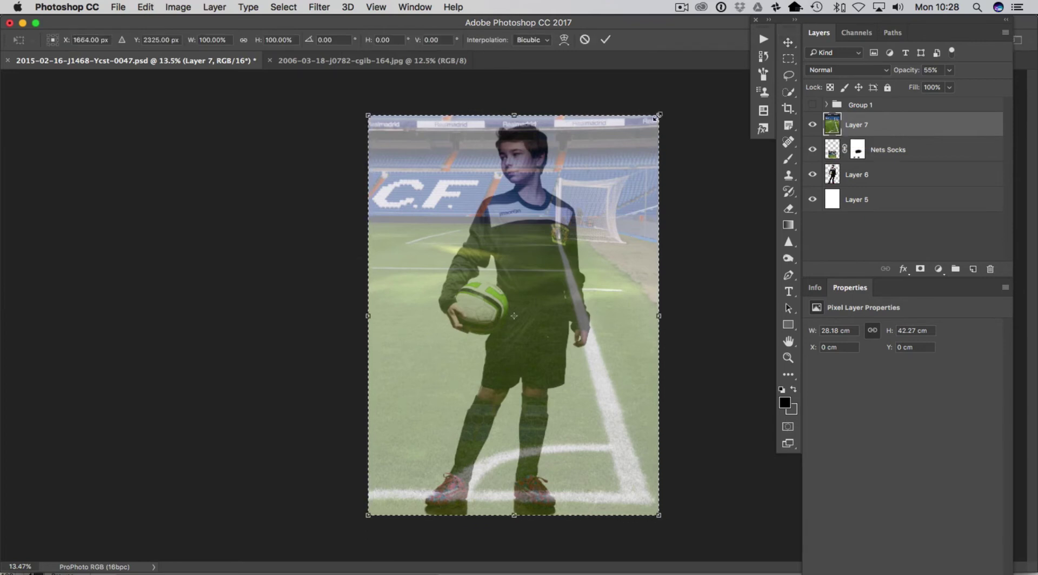
left_click_drag(658, 115, 578, 227)
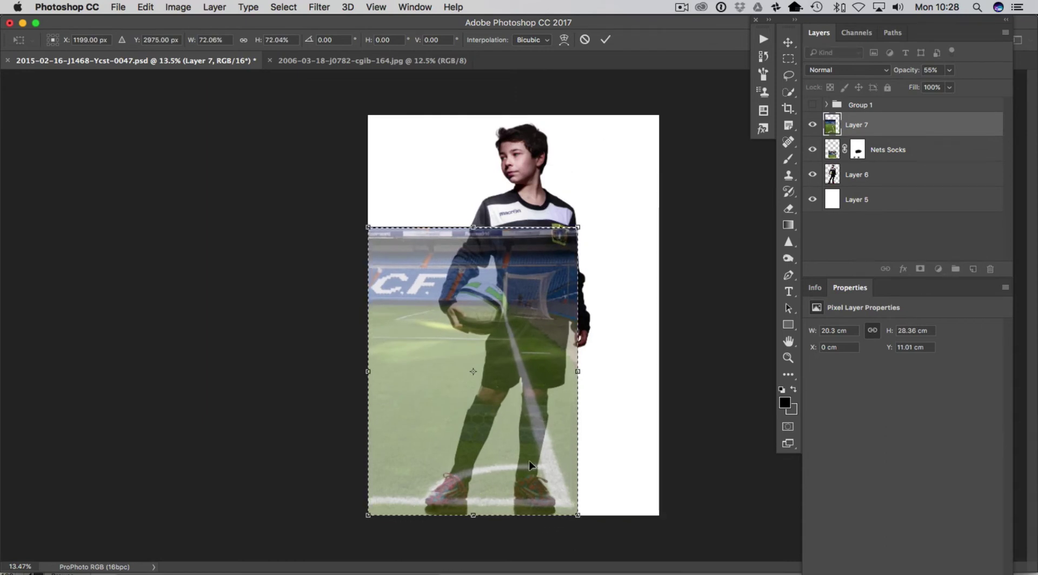
left_click_drag(530, 365, 529, 296)
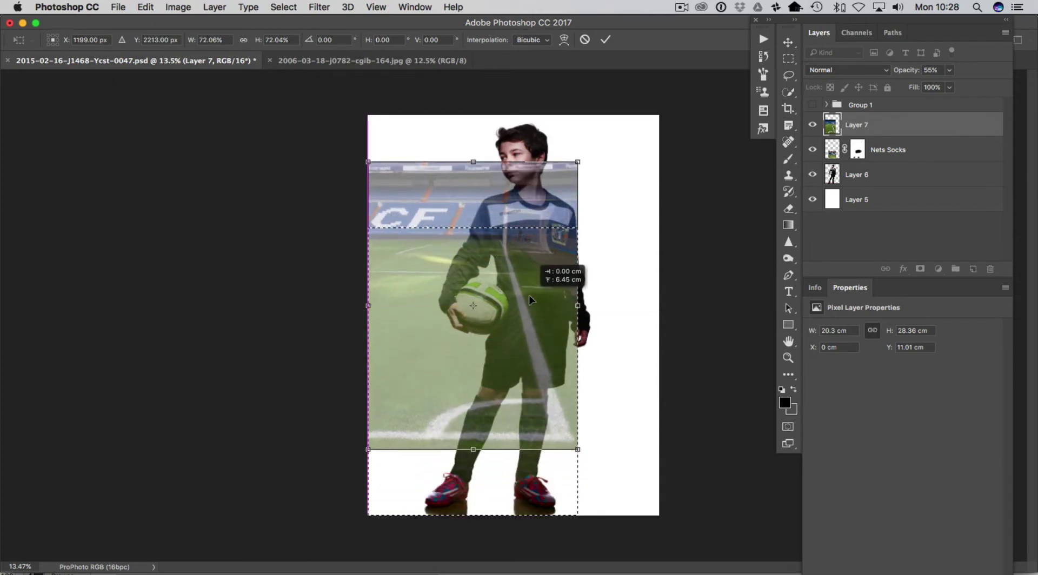
left_click_drag(577, 449, 531, 355)
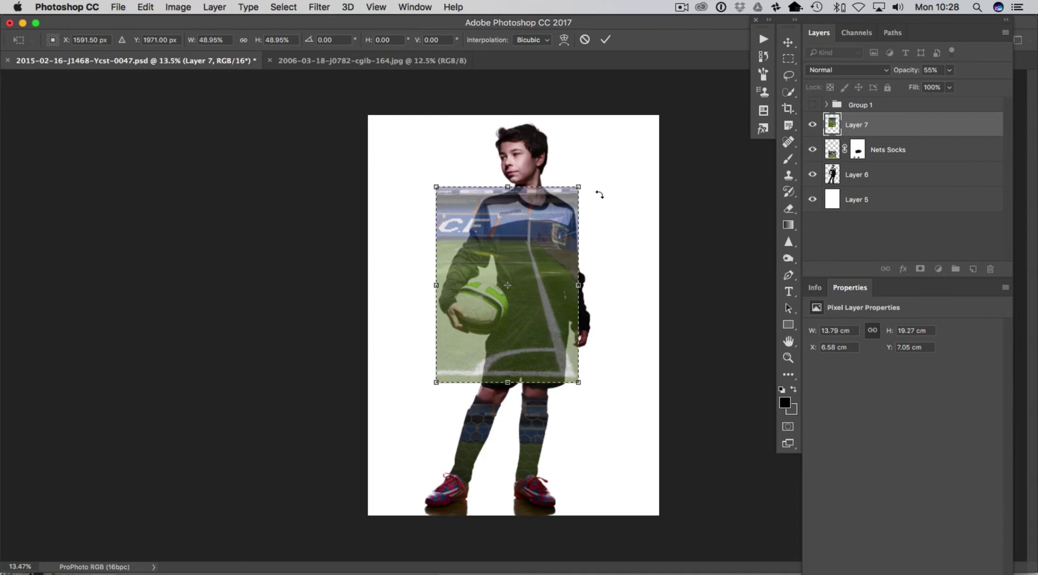
left_click_drag(582, 186, 565, 204)
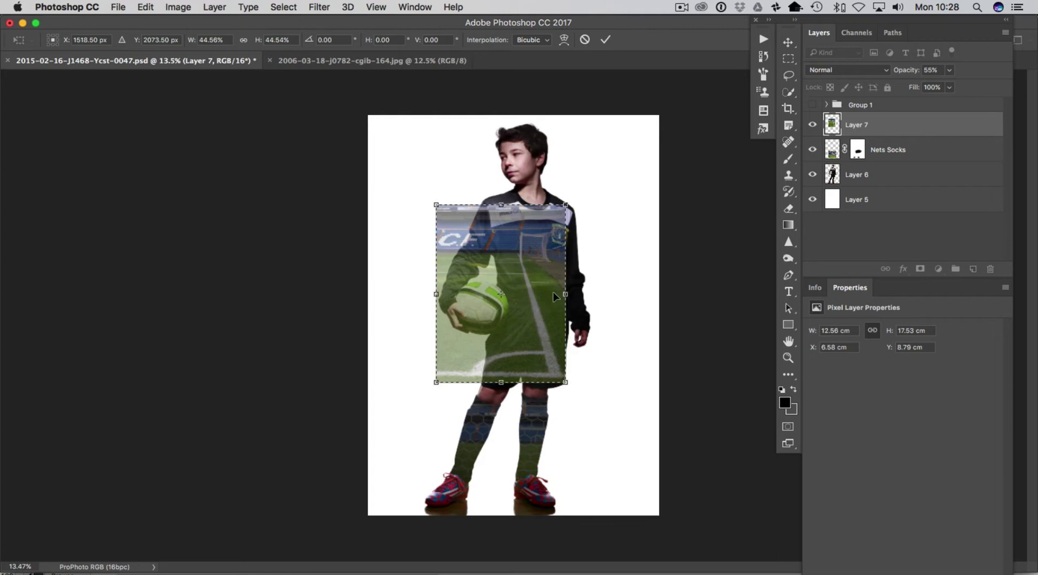
mouse_move(541, 330)
left_mouse_down()
mouse_move(519, 325)
mouse_move(539, 326)
left_mouse_up()
key("Return")
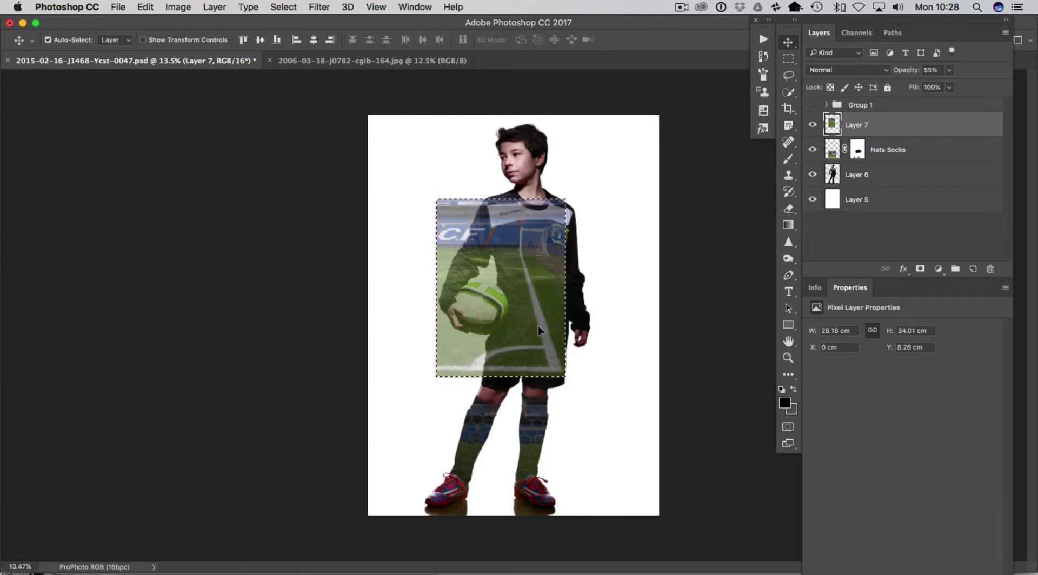
key("super+d")
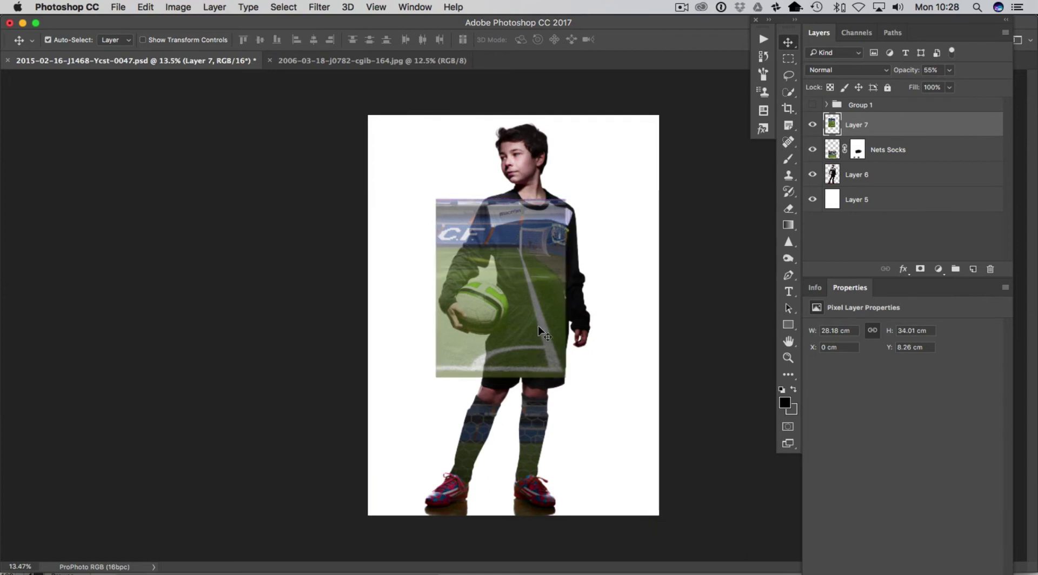
Set Layer 7's blend mode to Lighten, trying Screen for comparison before returning to Lighten
left_click(842, 70)
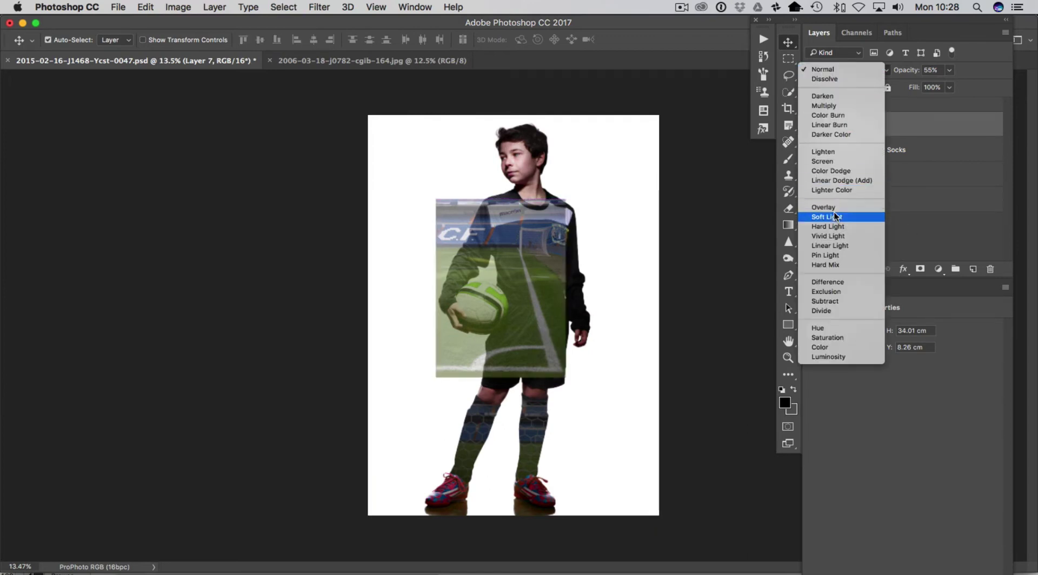
left_click(838, 153)
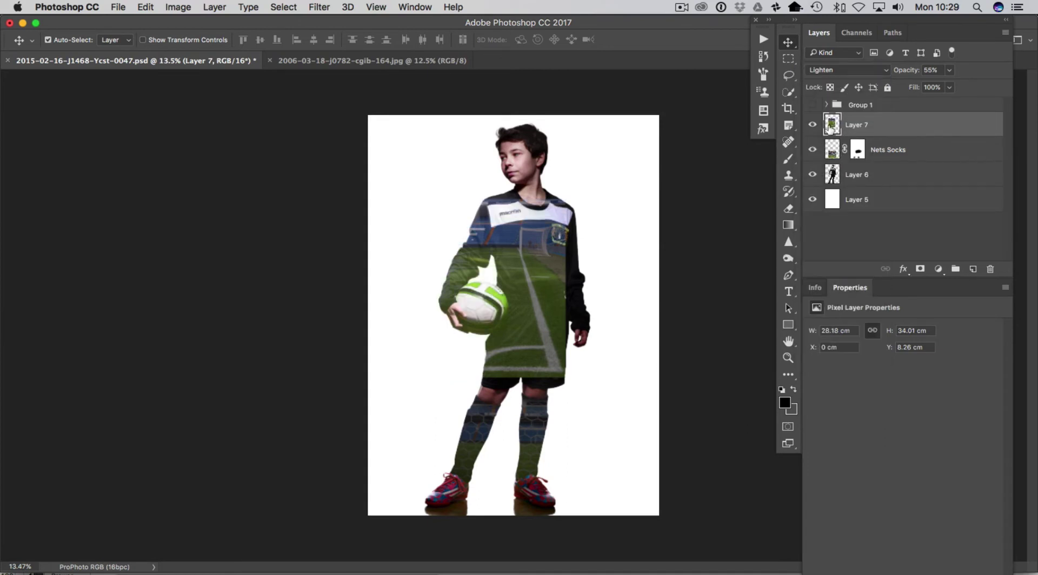
left_click(826, 70)
left_click(827, 79)
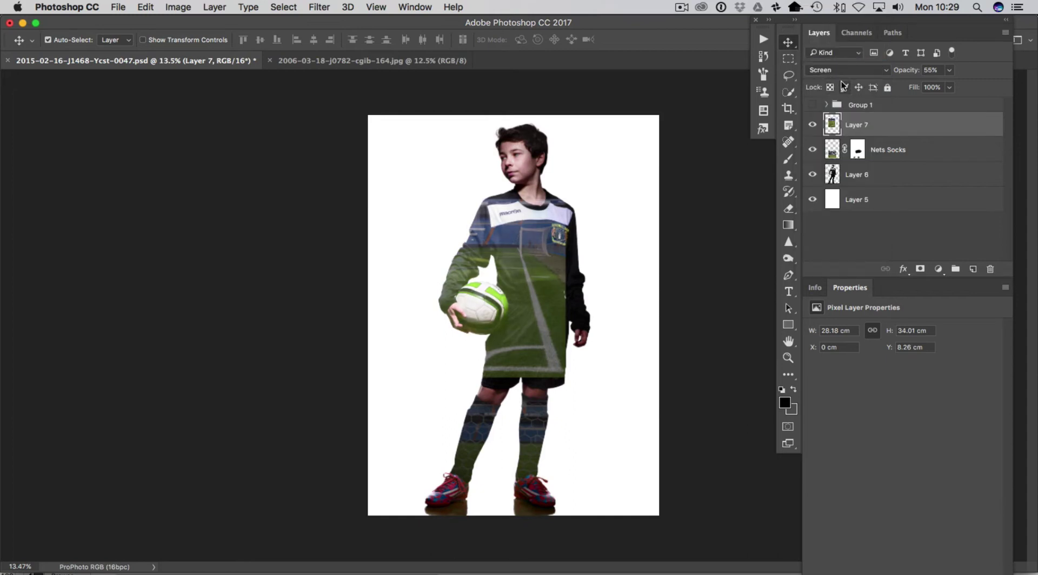
left_click(837, 72)
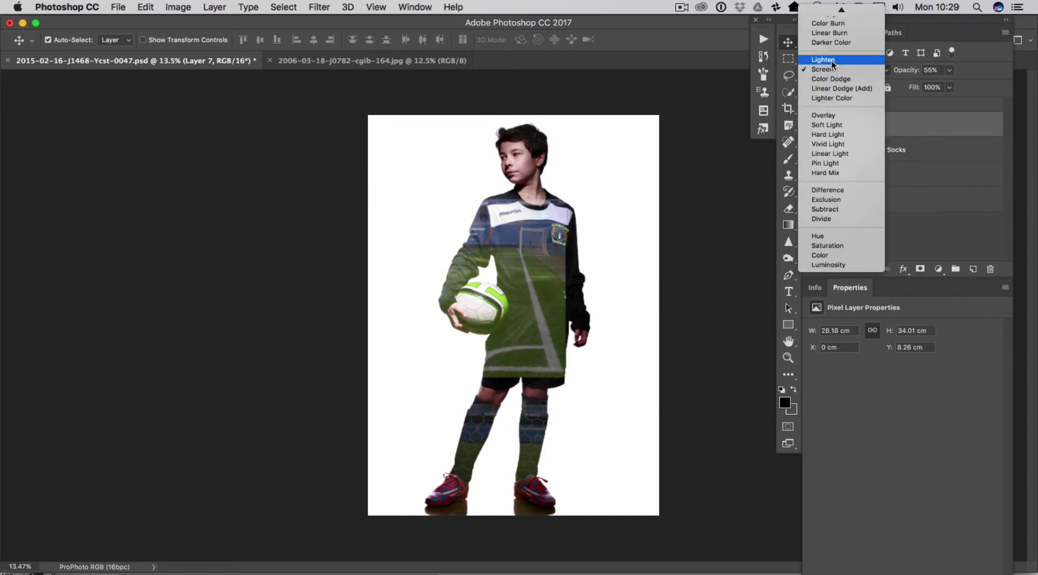
left_click(831, 61)
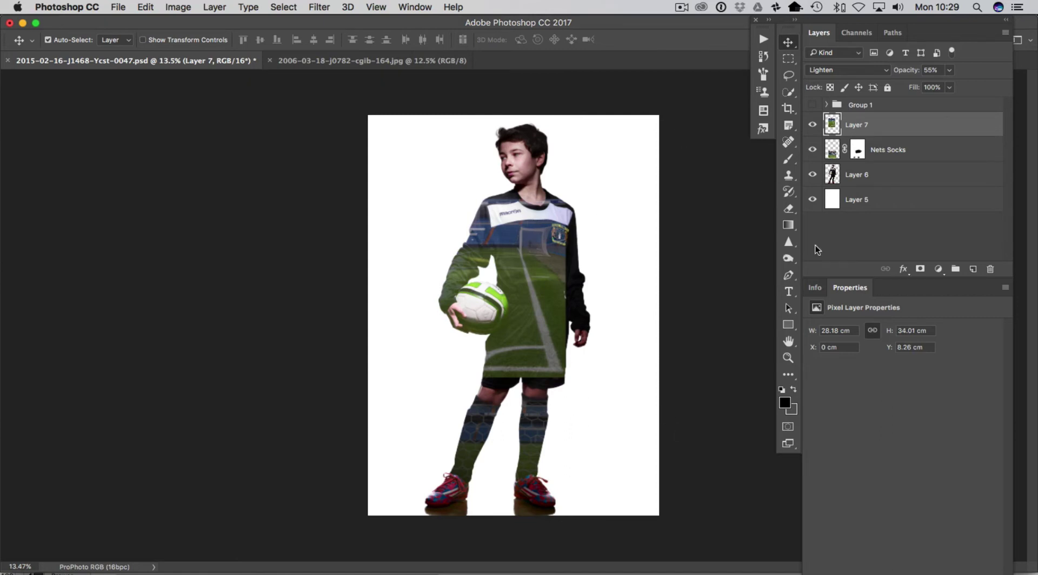
Hide the white background layer and mask Layer 7 to the player's outline with a selection loaded from Layer 6
left_click(812, 200)
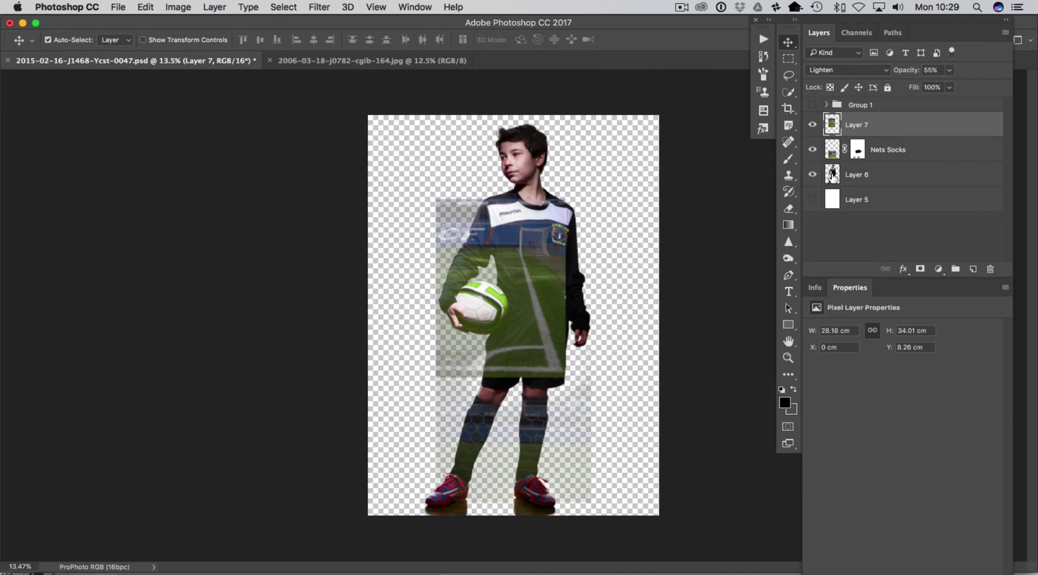
left_click(848, 178)
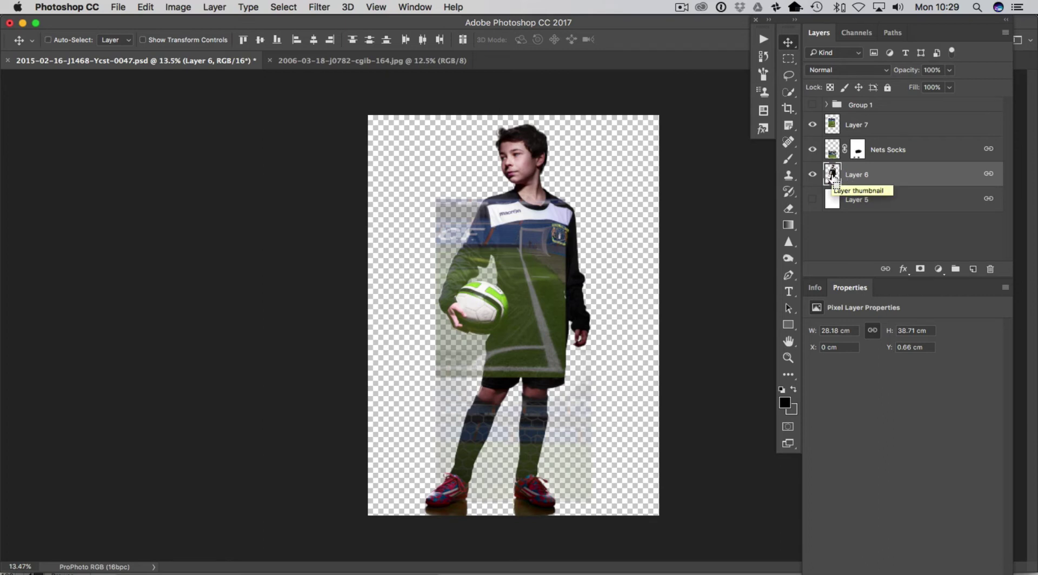
left_click(832, 174, "super")
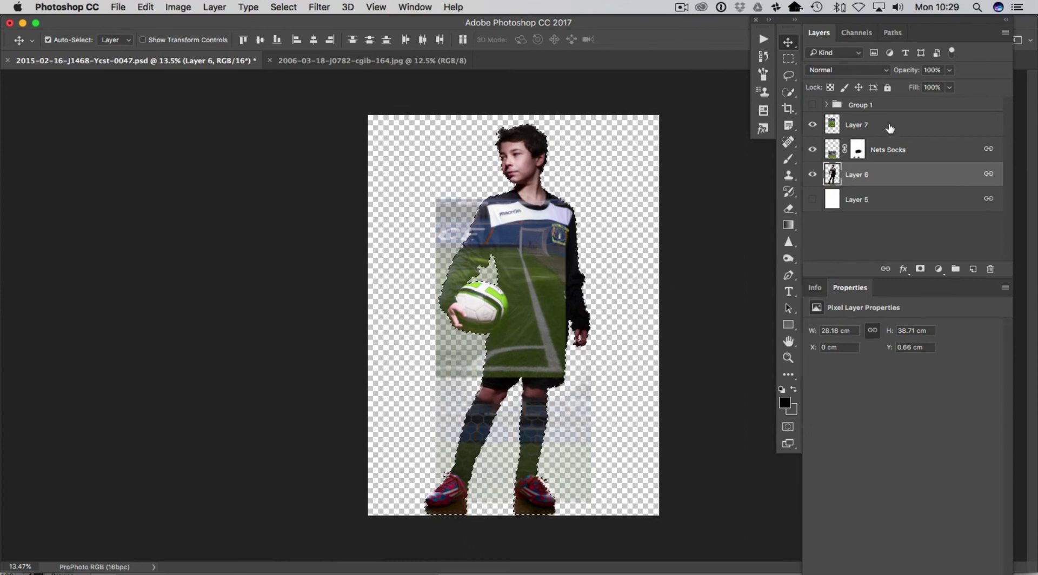
left_click(925, 133)
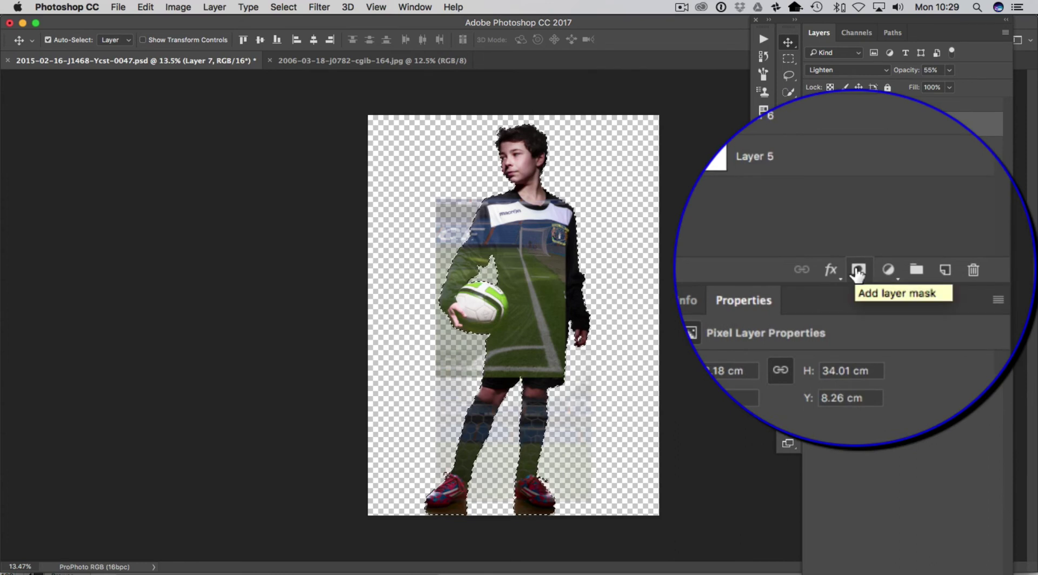
left_click(920, 269)
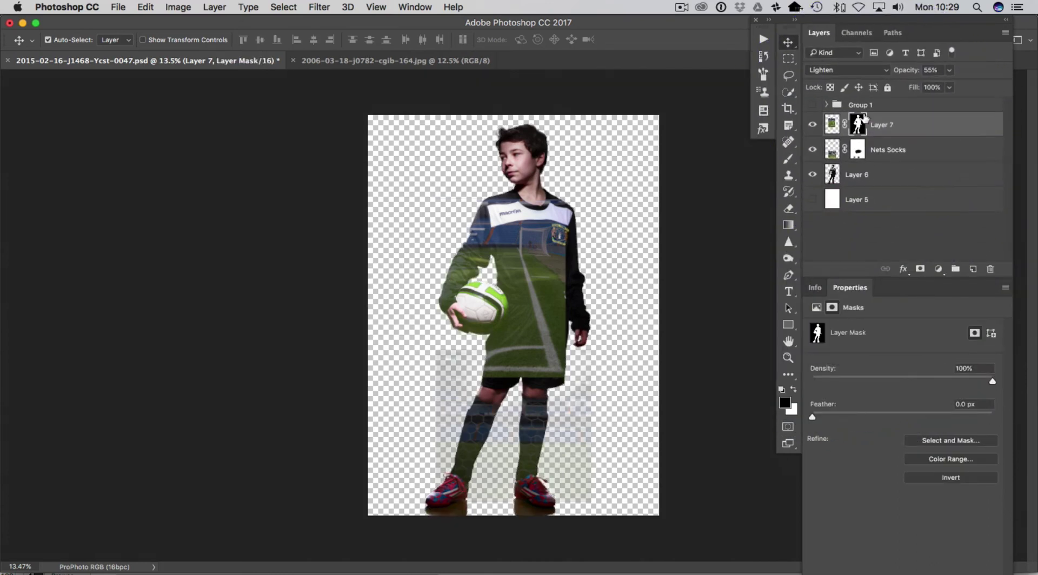
Compare the image with Layer 7 hidden and shown, and view its layer mask on its own
left_click(813, 126)
left_click(812, 126)
left_click(812, 126)
left_click(813, 126)
left_click(813, 126)
left_click(812, 126)
left_click(862, 129, "alt")
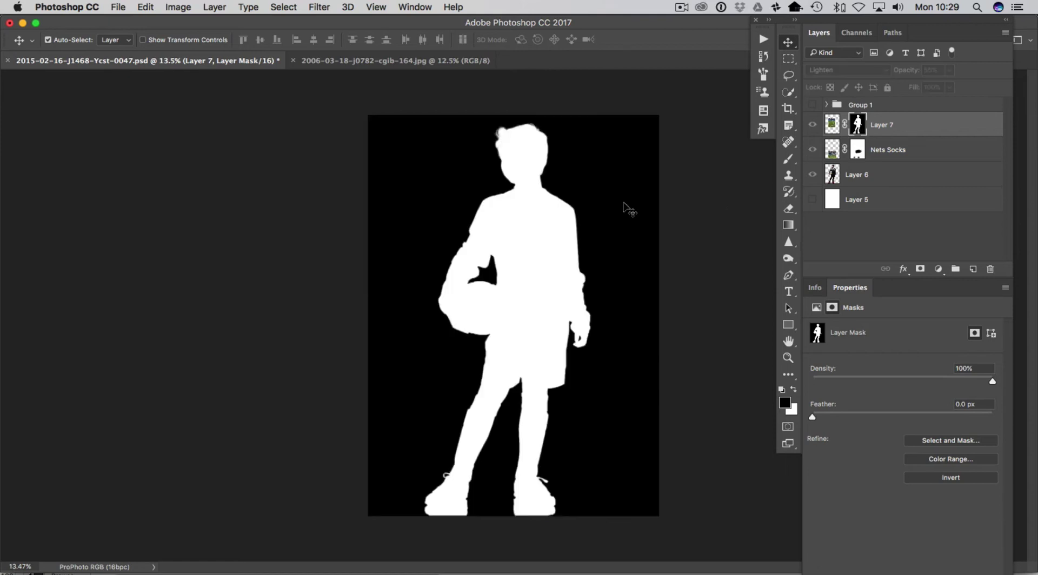
left_click(855, 131, "alt")
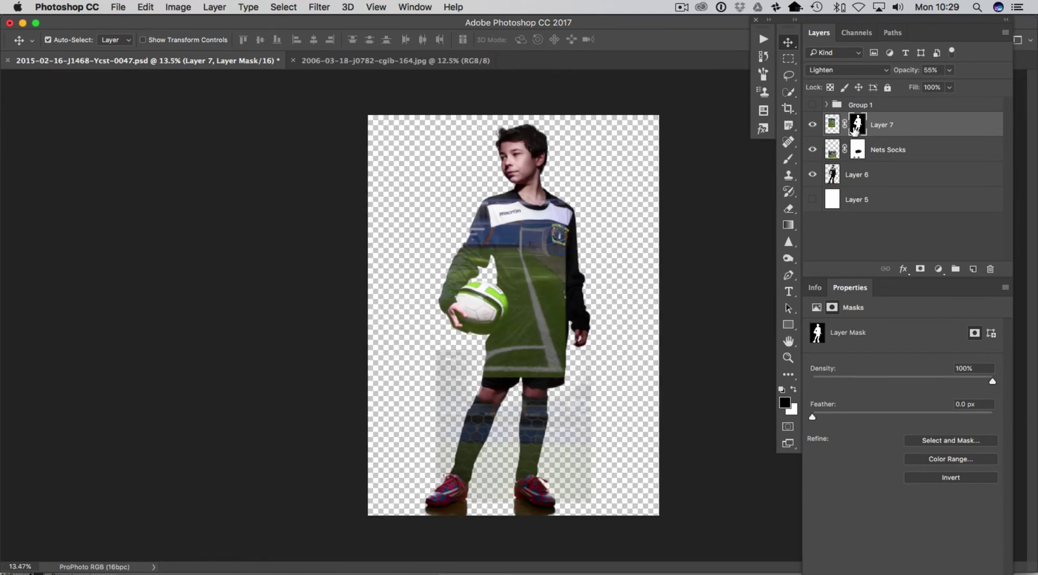
Show the white background layer again and paint black on Layer 7's mask with a soft 8% flow brush, fading the photo's edges on the kit
left_click(812, 200)
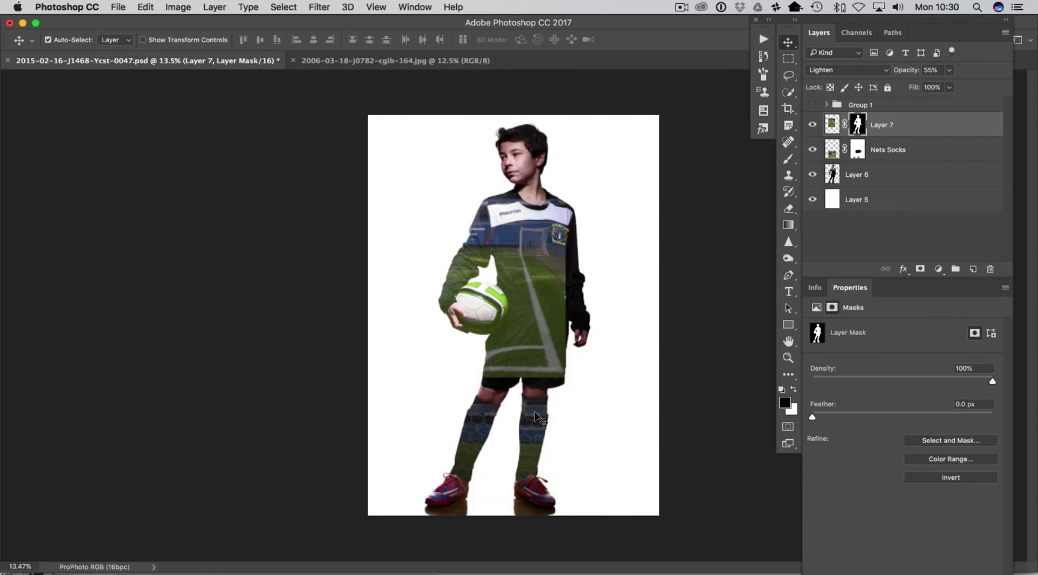
scroll(562, 400, "up", 4)
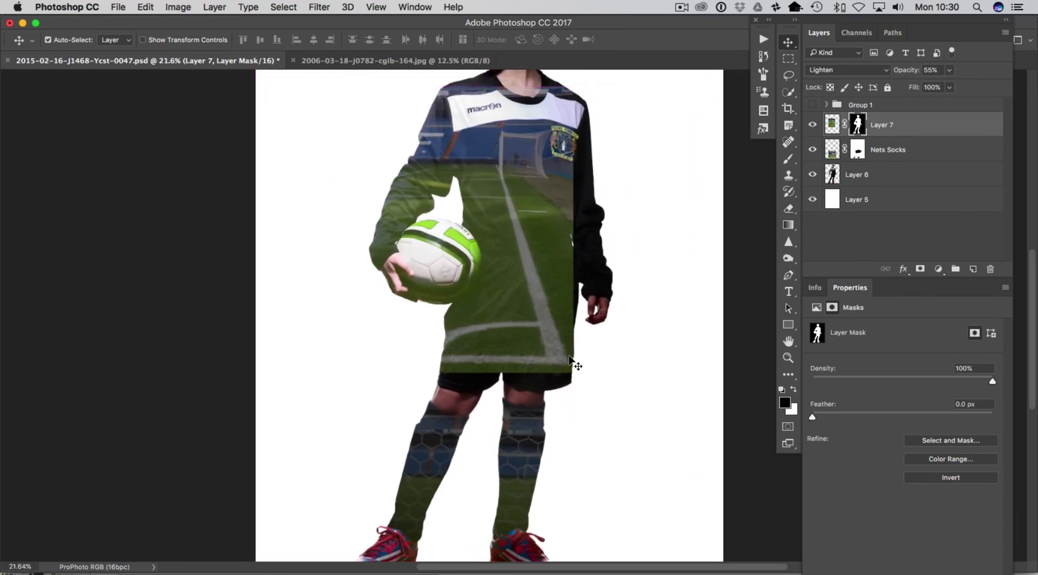
key("ctrl+Up")
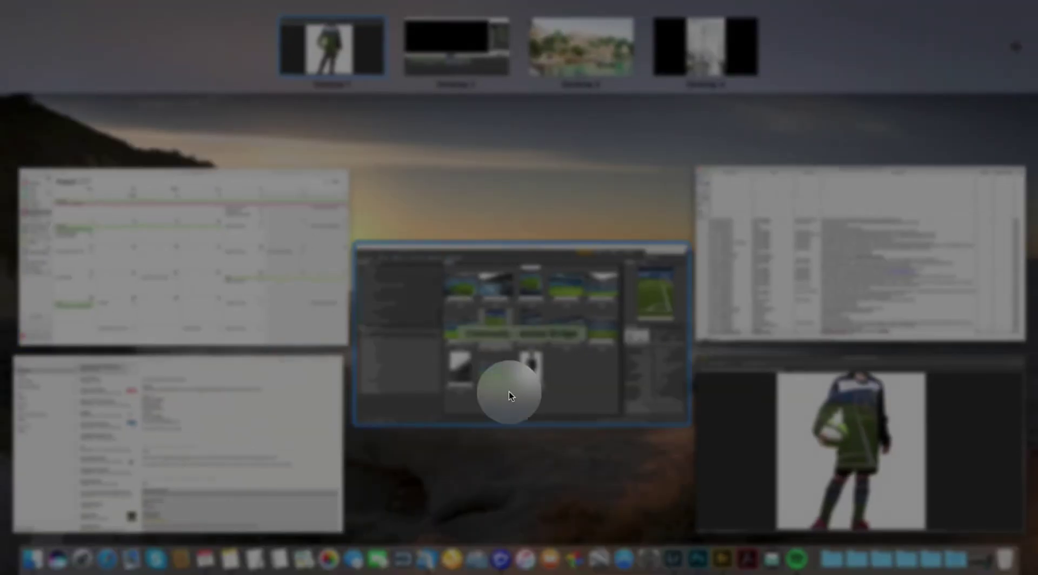
left_click(845, 431)
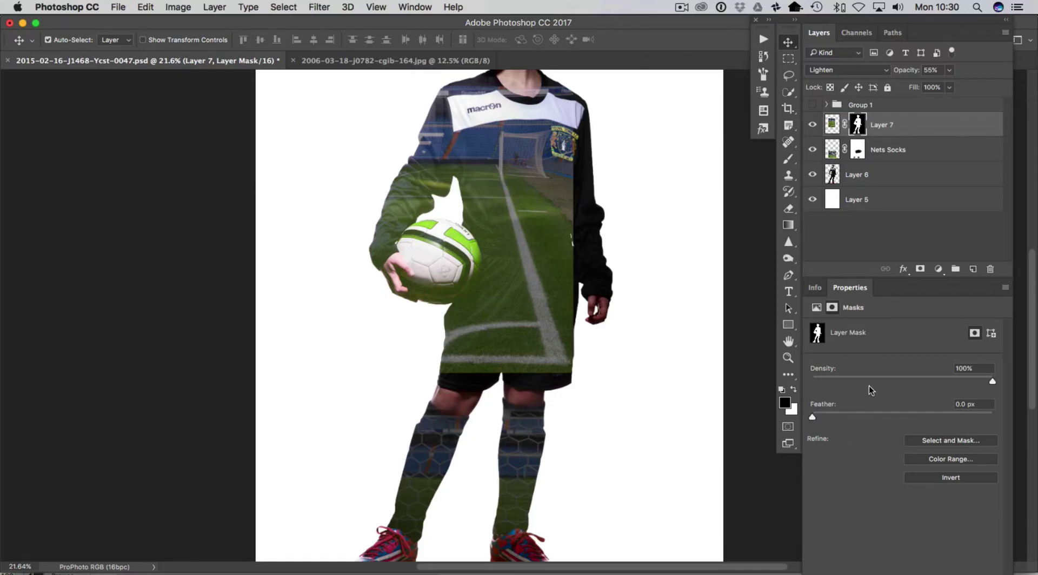
left_click(789, 160)
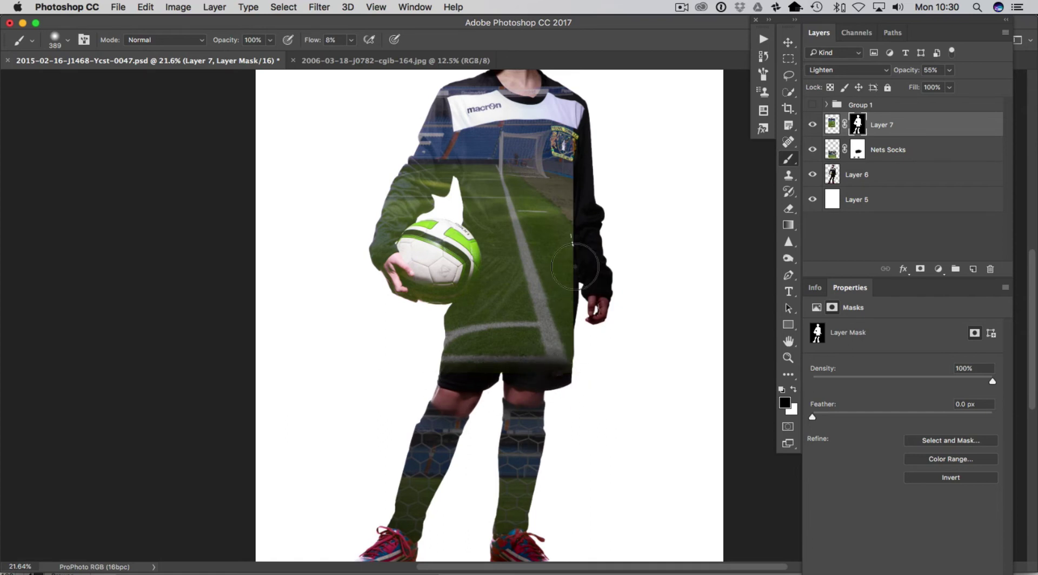
mouse_move(582, 238)
left_mouse_down()
mouse_move(557, 80)
mouse_move(527, 106)
mouse_move(487, 92)
mouse_move(428, 100)
mouse_move(445, 77)
left_mouse_up()
mouse_move(425, 169)
left_mouse_down()
mouse_move(401, 214)
mouse_move(443, 188)
mouse_move(399, 207)
mouse_move(384, 230)
mouse_move(444, 196)
left_mouse_up()
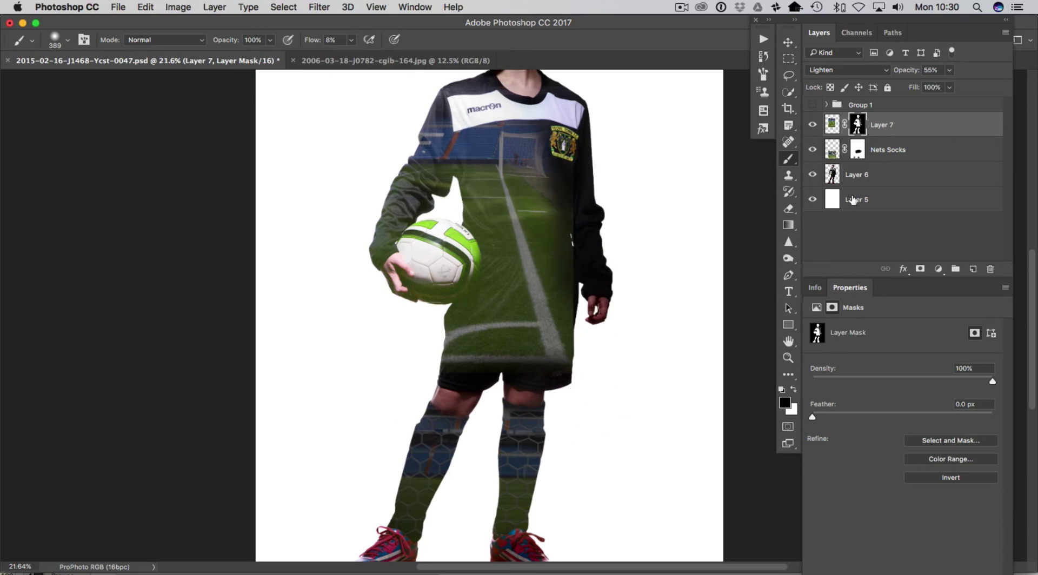
Delete Layer 7's layer mask and load a selection from the layer's pixels
right_click(859, 126)
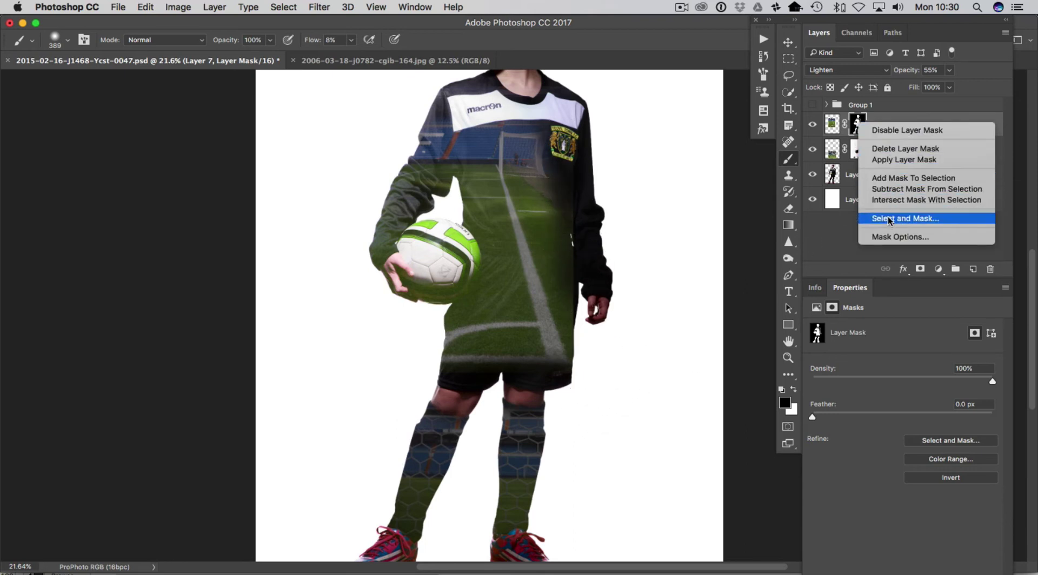
left_click(907, 150)
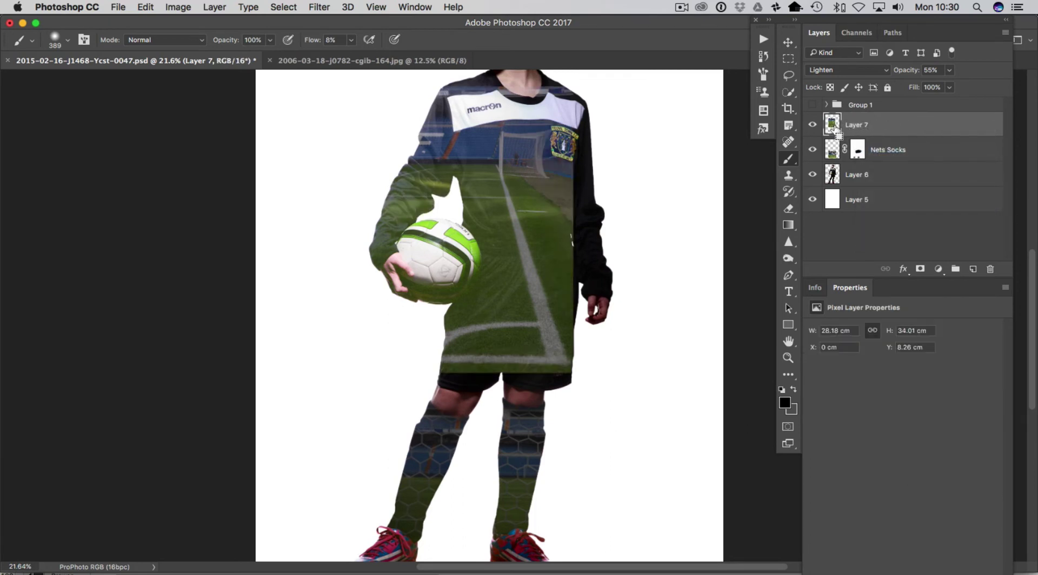
left_click(833, 124, "super")
key("super+t")
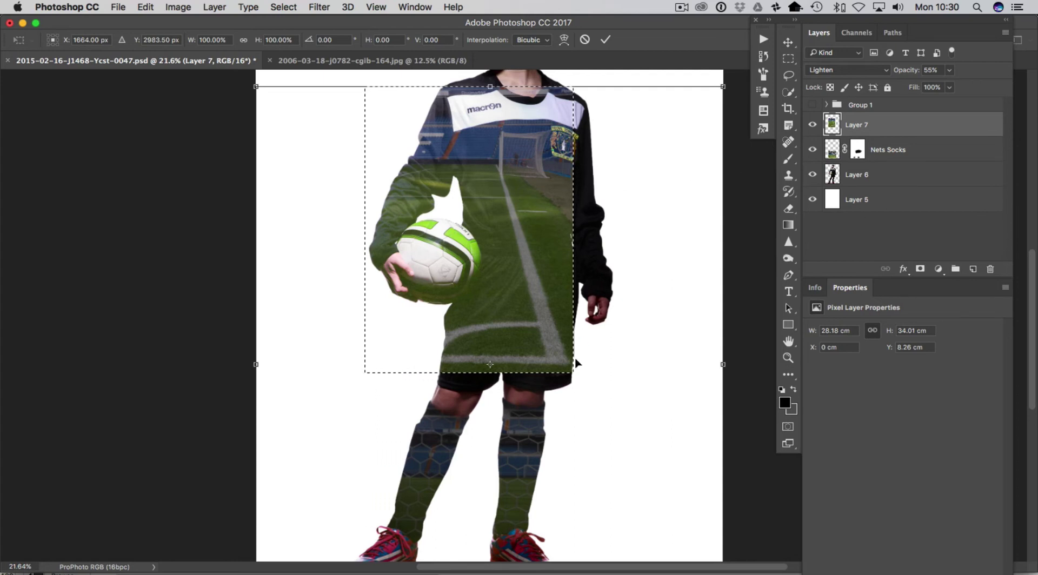
key("Return")
key("super+d")
key("b")
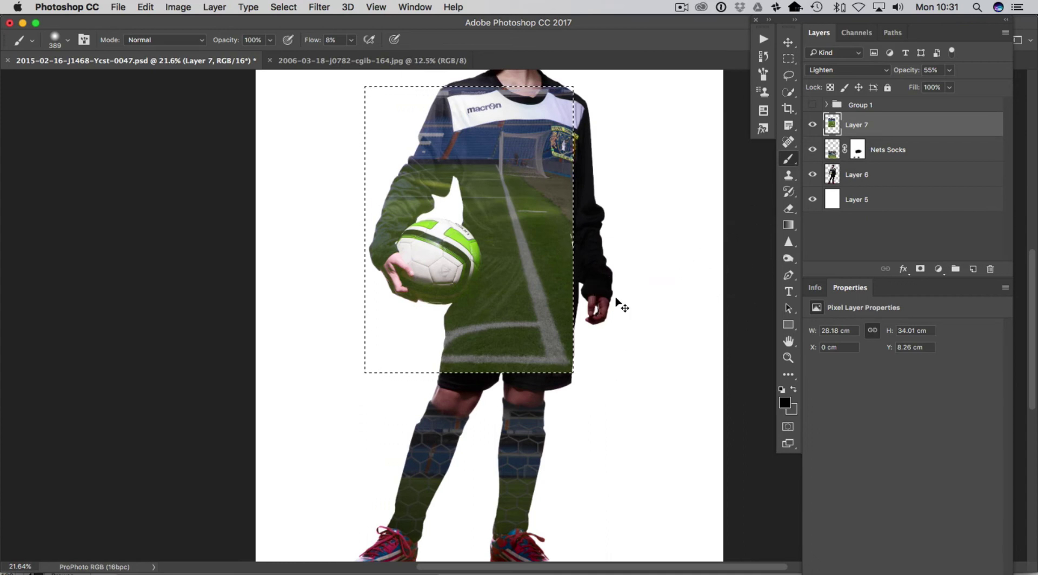
Free-transform Layer 7's stadium photo at 99.10% scale, reposition it over the kit and rotate it to -9.13°
key("super+t")
left_click_drag(722, 88, 634, 282)
left_click_drag(497, 476, 541, 478)
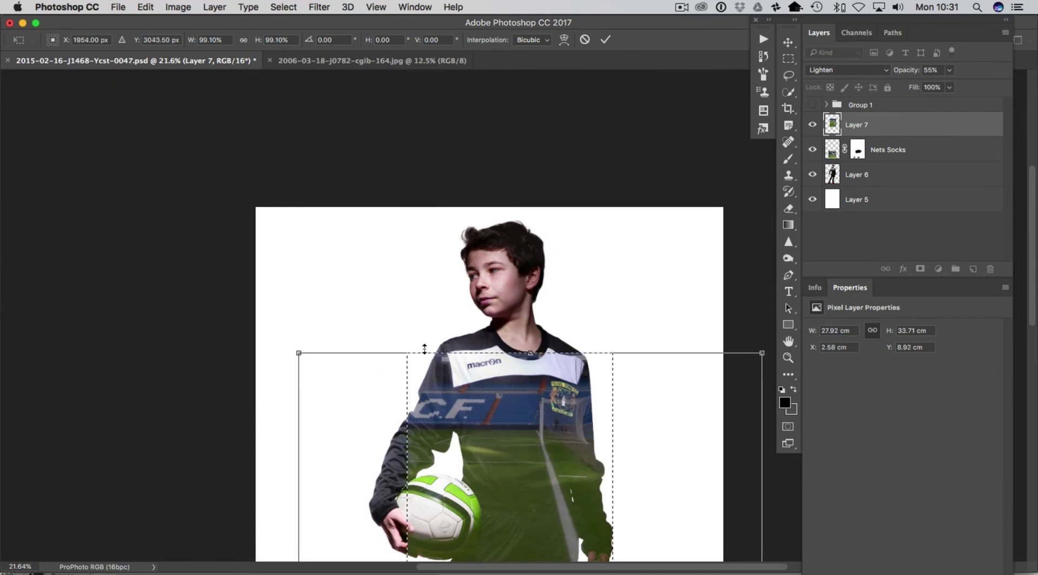
key("super+minus")
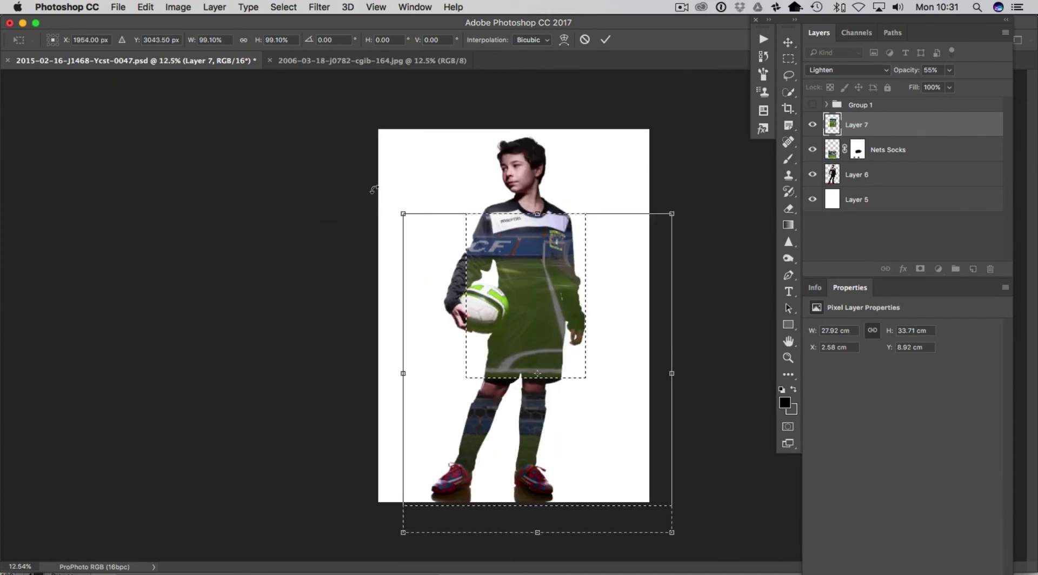
left_click_drag(404, 204, 375, 225)
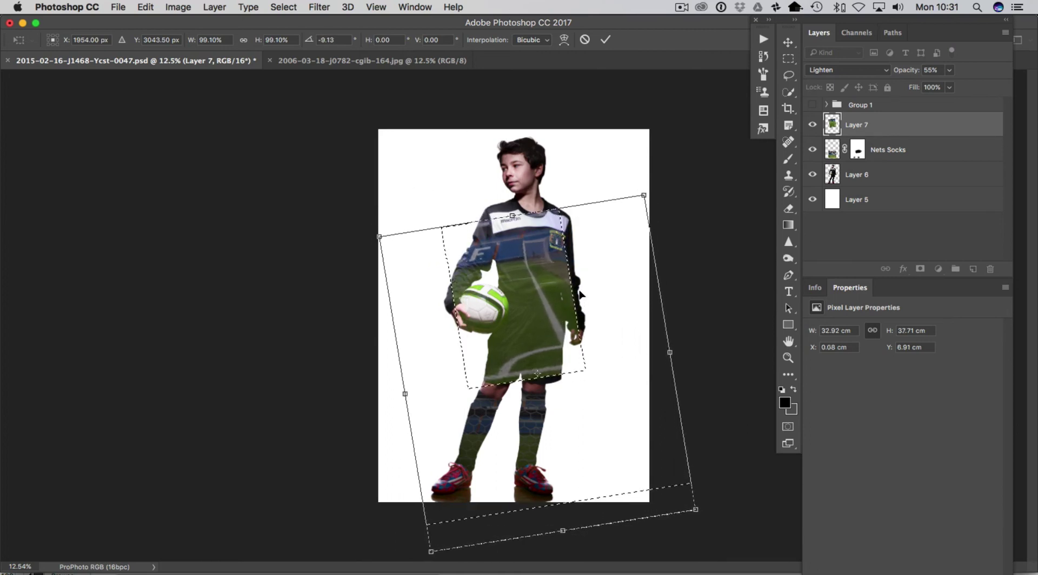
Stretch Layer 7's photo to 113.83% width and 99.93% height, apply the transform and clear the selection
left_click_drag(668, 352, 684, 350)
left_click_drag(405, 394, 386, 397)
left_click_drag(683, 351, 691, 349)
left_click_drag(505, 219, 505, 217)
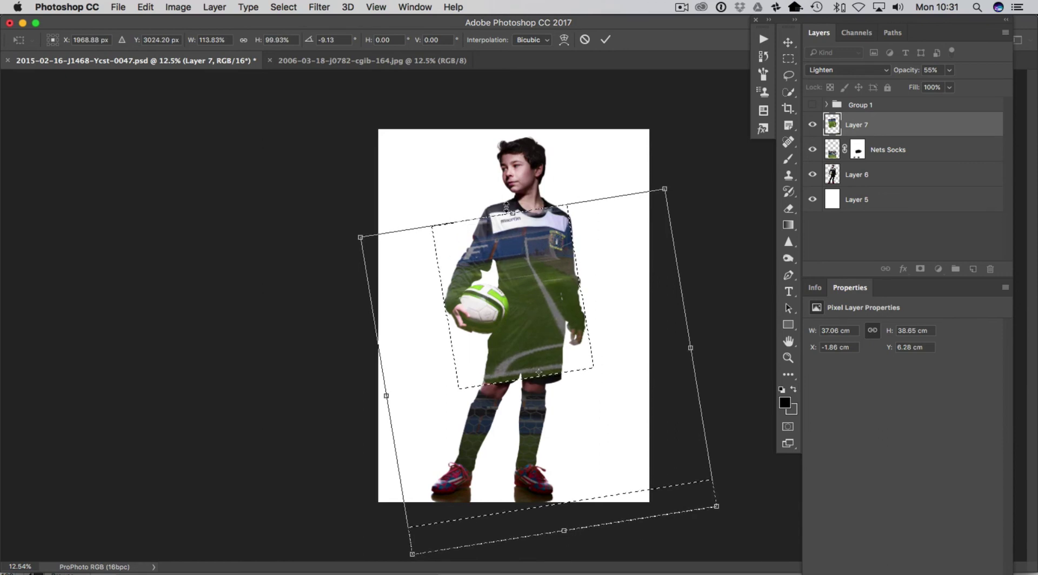
key("Return")
key("super+d")
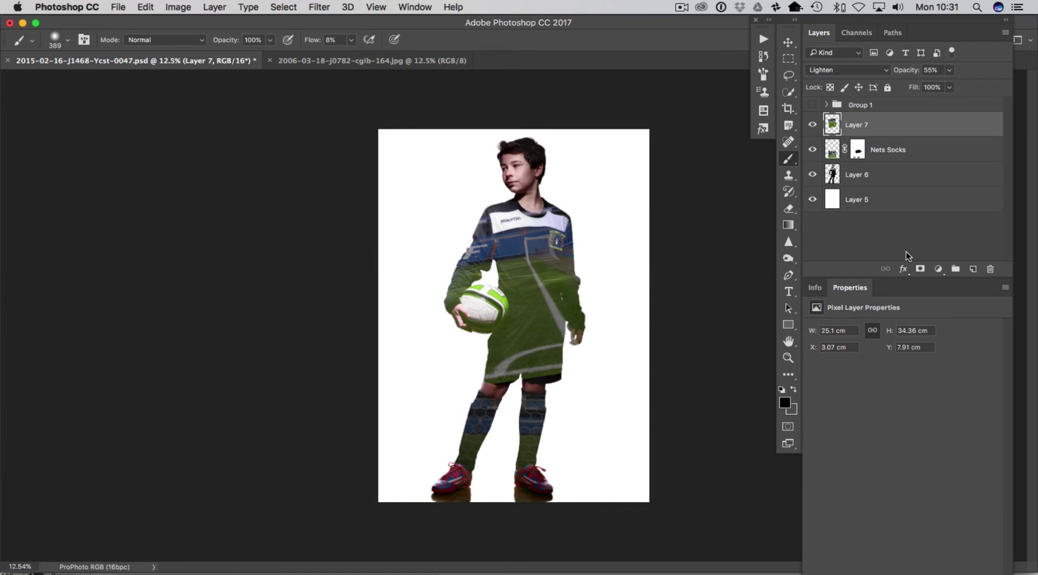
Add a layer mask to Layer 7 and paint black and white on it at 8% flow to blend the pitch around the shorts' hem
left_click(919, 268)
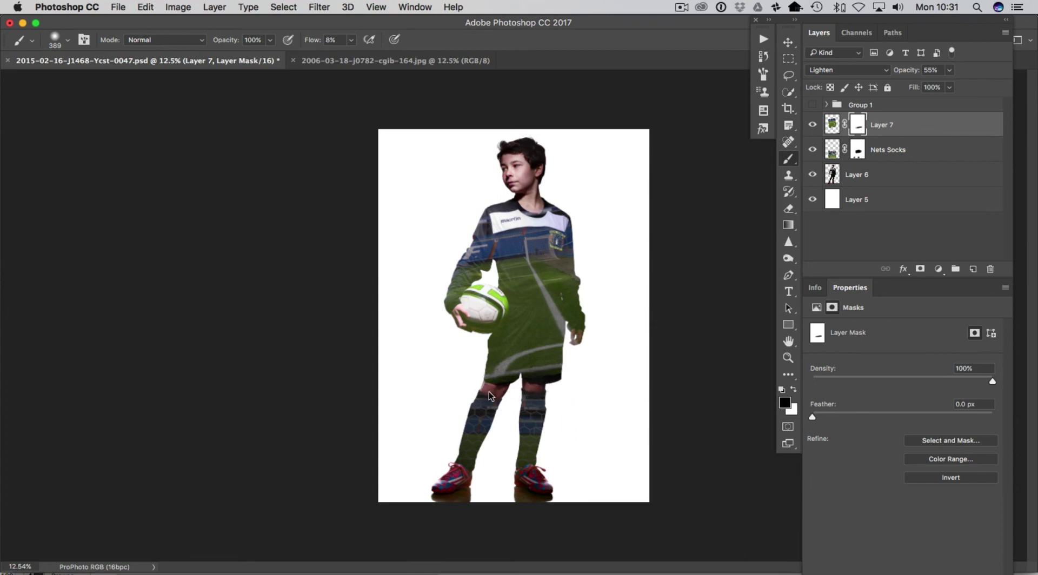
scroll(493, 427, "up", 5)
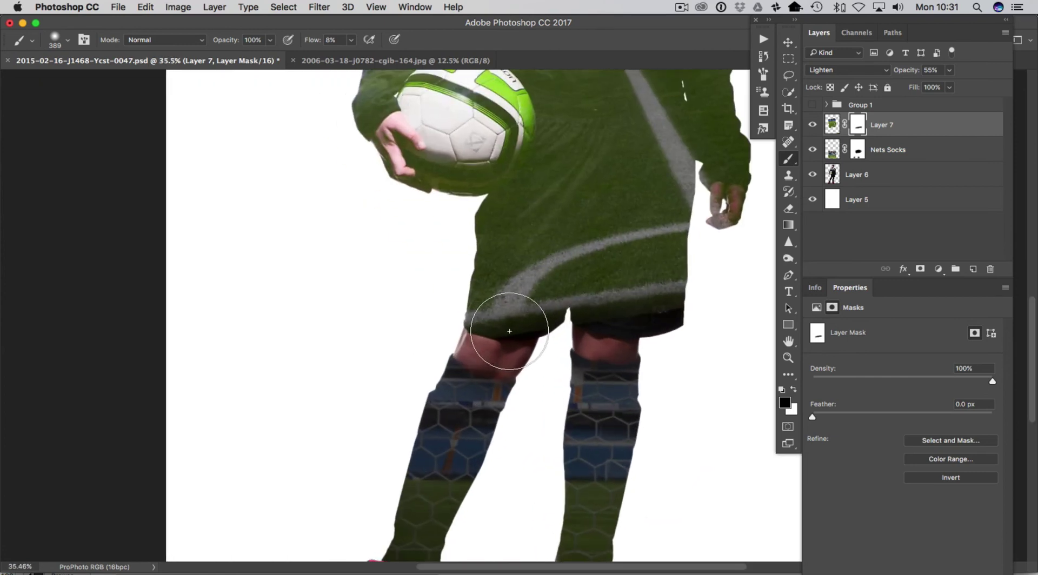
key("x")
mouse_move(522, 309)
left_mouse_down()
mouse_move(514, 318)
mouse_move(545, 319)
left_mouse_up()
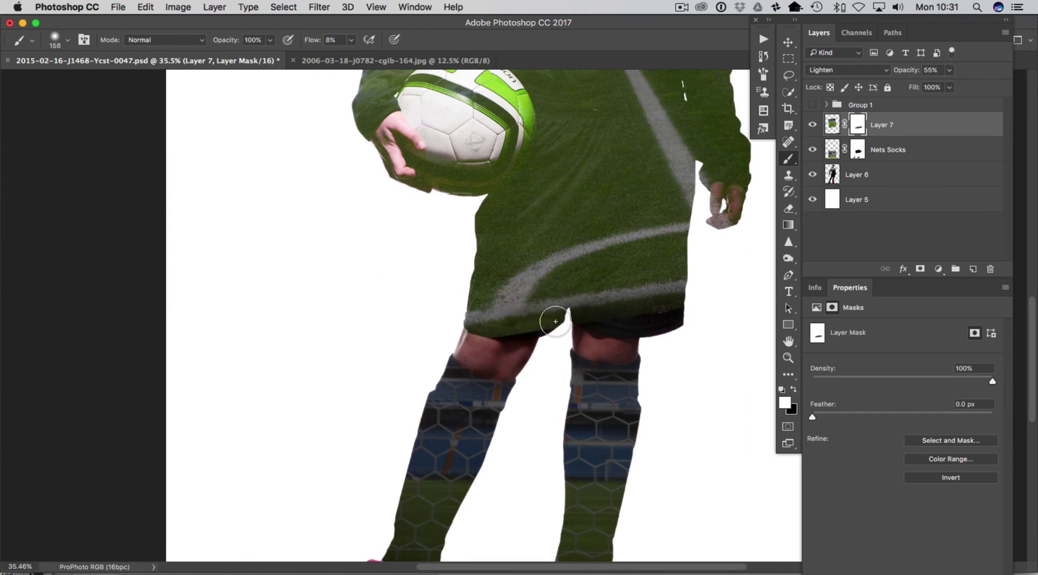
key("x")
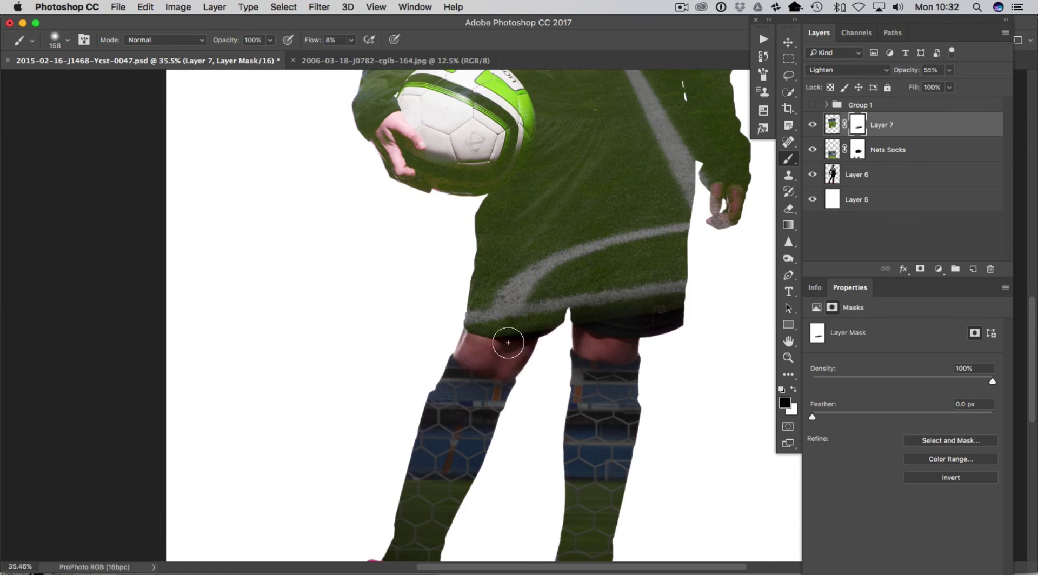
mouse_move(639, 324)
left_mouse_down()
mouse_move(679, 314)
mouse_move(572, 338)
mouse_move(714, 305)
mouse_move(594, 324)
mouse_move(716, 272)
mouse_move(599, 324)
mouse_move(673, 277)
mouse_move(596, 321)
mouse_move(652, 270)
left_mouse_up()
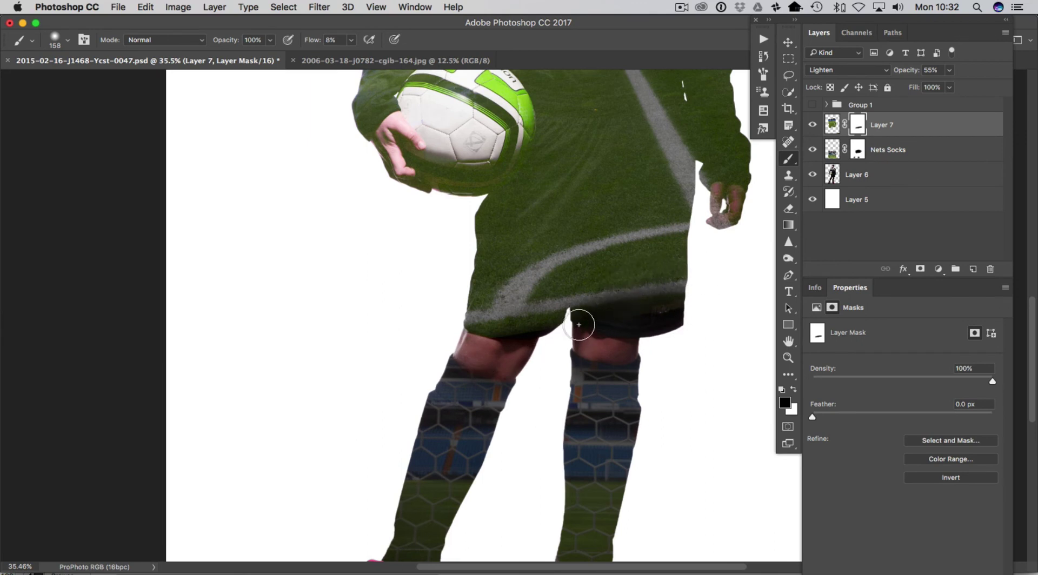
mouse_move(613, 295)
left_mouse_down()
mouse_move(663, 295)
mouse_move(732, 259)
mouse_move(598, 297)
mouse_move(579, 332)
mouse_move(568, 327)
left_mouse_up()
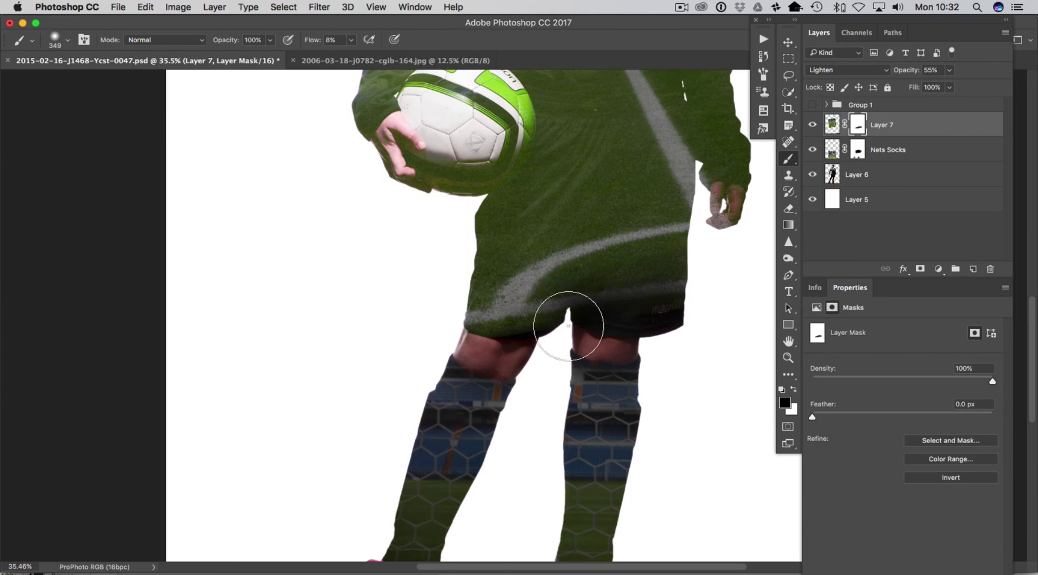
Lower Layer 7's opacity to 41% and paint black on its mask over the shorts' hem and the player's free hand
left_click(950, 70)
left_click_drag(948, 87, 941, 86)
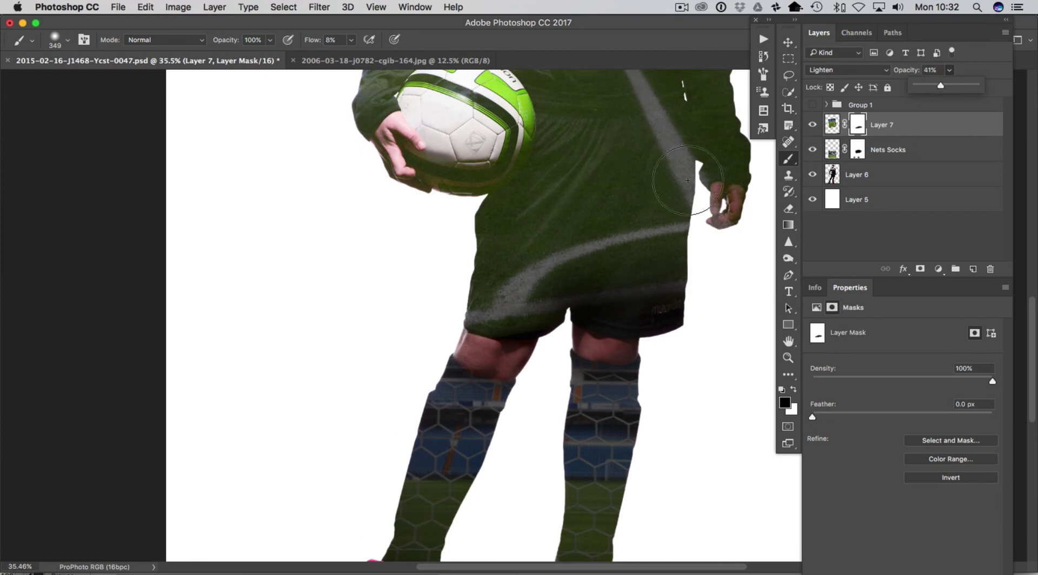
left_click_drag(661, 335, 674, 290)
mouse_move(722, 214)
left_mouse_down()
mouse_move(722, 252)
mouse_move(725, 213)
left_mouse_up()
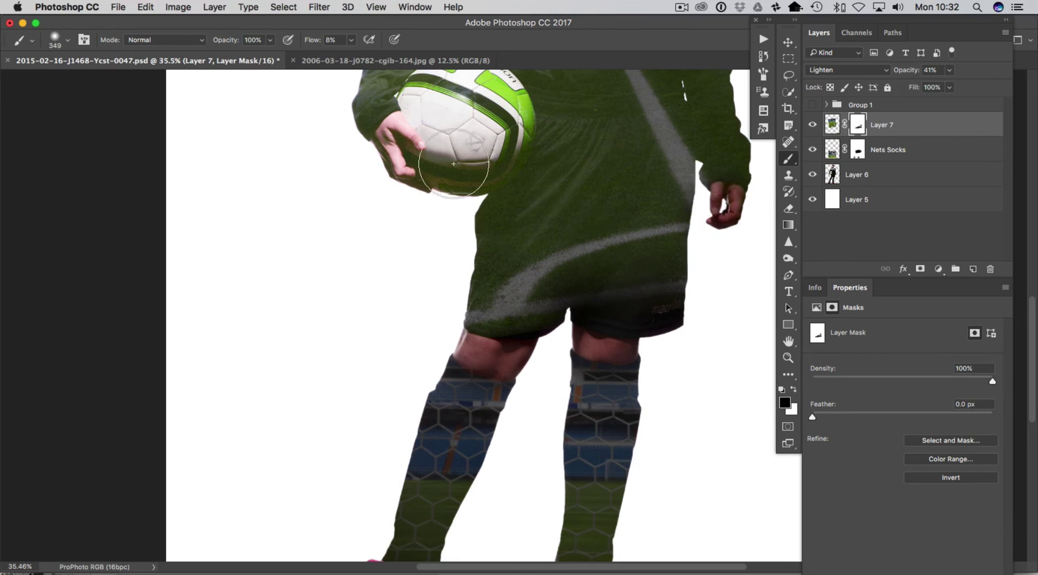
Paint black on Layer 7's mask to remove the photo from the ball, the hand holding it and the shirt's collar area
mouse_move(458, 185)
left_mouse_down()
mouse_move(476, 139)
mouse_move(464, 144)
mouse_move(476, 142)
mouse_move(479, 330)
left_mouse_up()
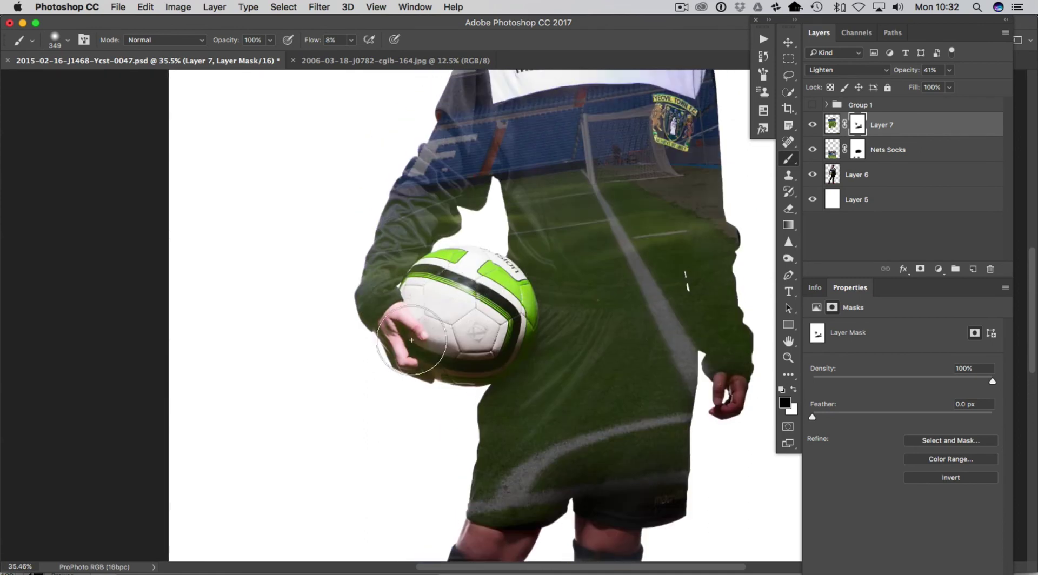
mouse_move(478, 283)
left_mouse_down()
mouse_move(497, 294)
mouse_move(472, 286)
mouse_move(541, 269)
mouse_move(504, 227)
left_mouse_up()
scroll(579, 220, "up", 5)
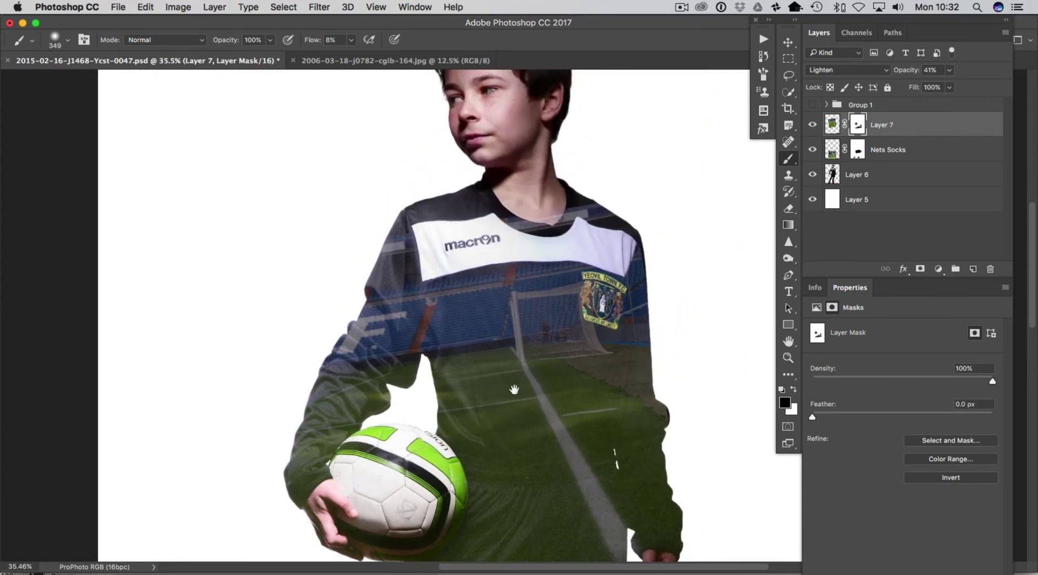
mouse_move(554, 206)
left_mouse_down()
mouse_move(595, 200)
mouse_move(582, 208)
mouse_move(611, 211)
mouse_move(569, 212)
mouse_move(527, 232)
mouse_move(538, 218)
mouse_move(515, 216)
mouse_move(539, 218)
mouse_move(518, 213)
mouse_move(529, 233)
mouse_move(468, 209)
mouse_move(489, 242)
mouse_move(471, 215)
left_mouse_up()
mouse_move(533, 294)
left_mouse_down()
mouse_move(476, 276)
mouse_move(535, 321)
left_mouse_up()
left_click(536, 308)
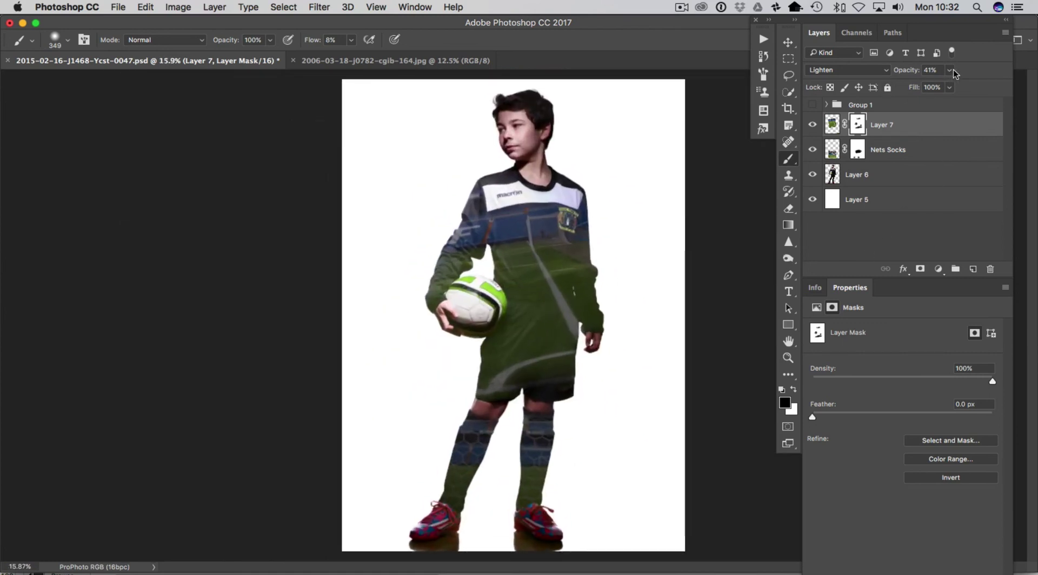
Set Layer 7's opacity to 42% and compare the image with the layer hidden and shown
left_click_drag(955, 84, 949, 86)
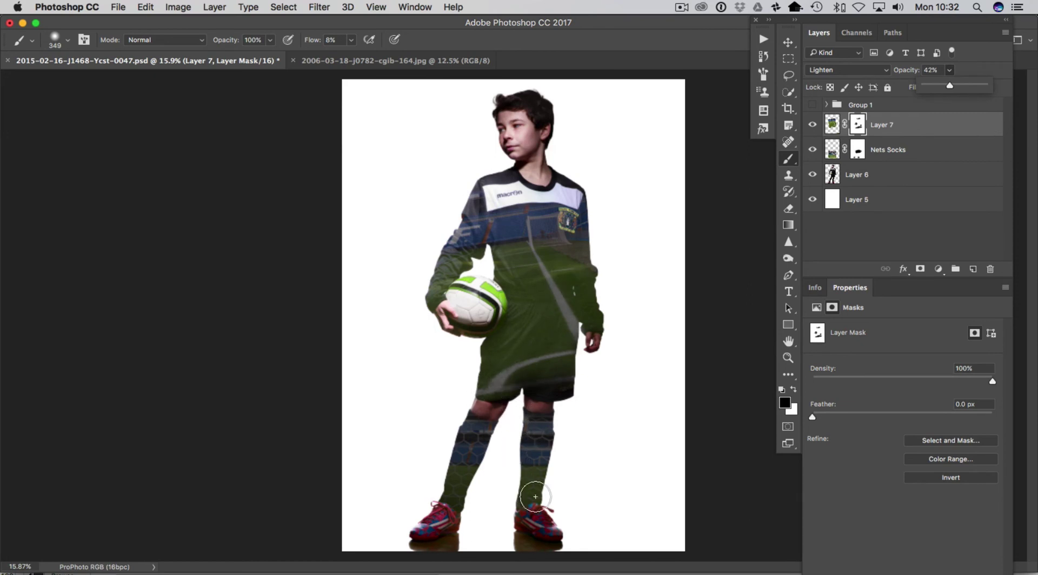
left_click(814, 126)
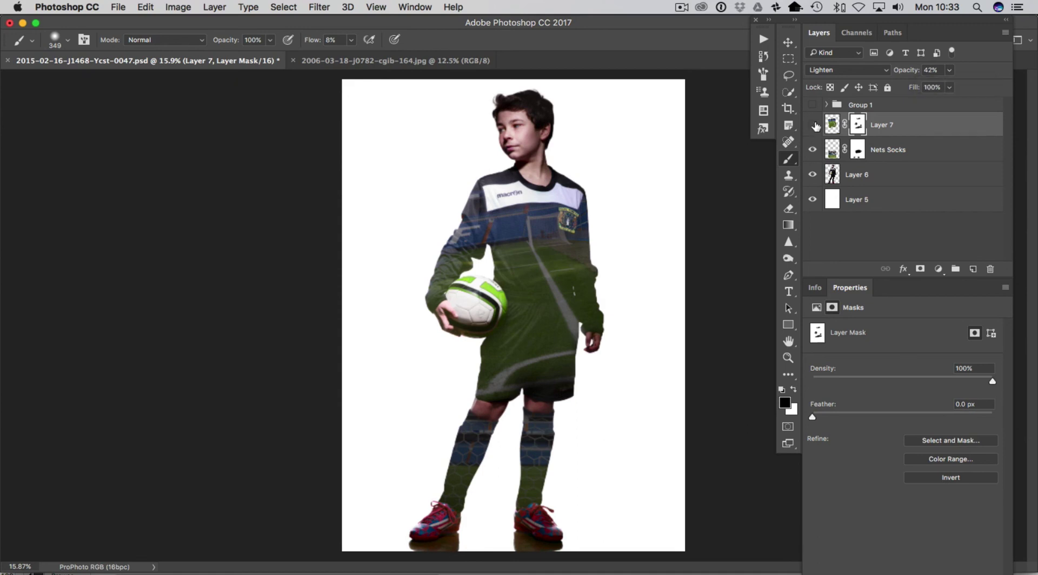
left_click(813, 126)
left_click(814, 126)
Try the Screen blend mode on Layer 7 and return it to Lighten
left_click(857, 70)
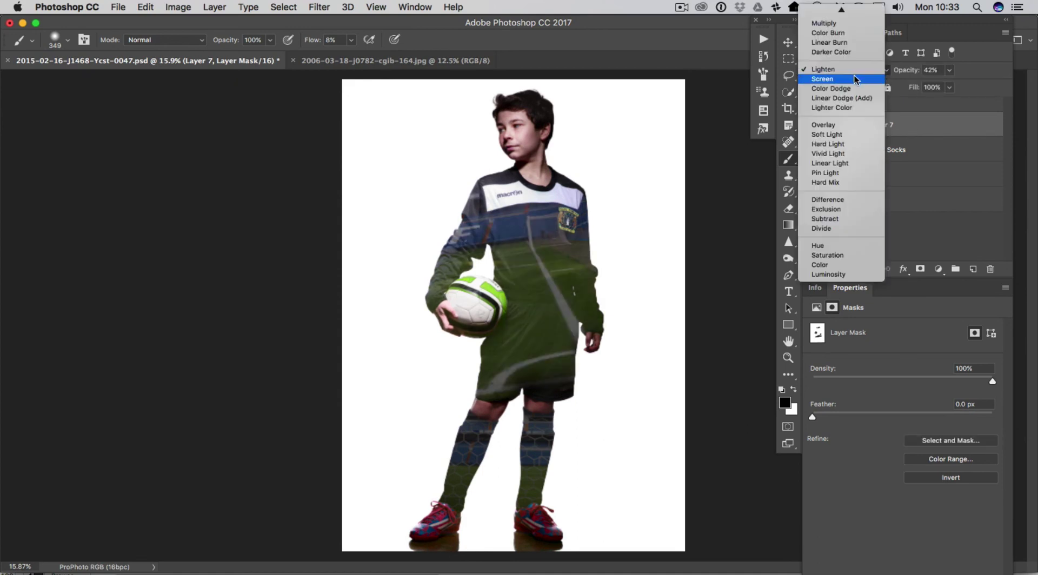
left_click(854, 77)
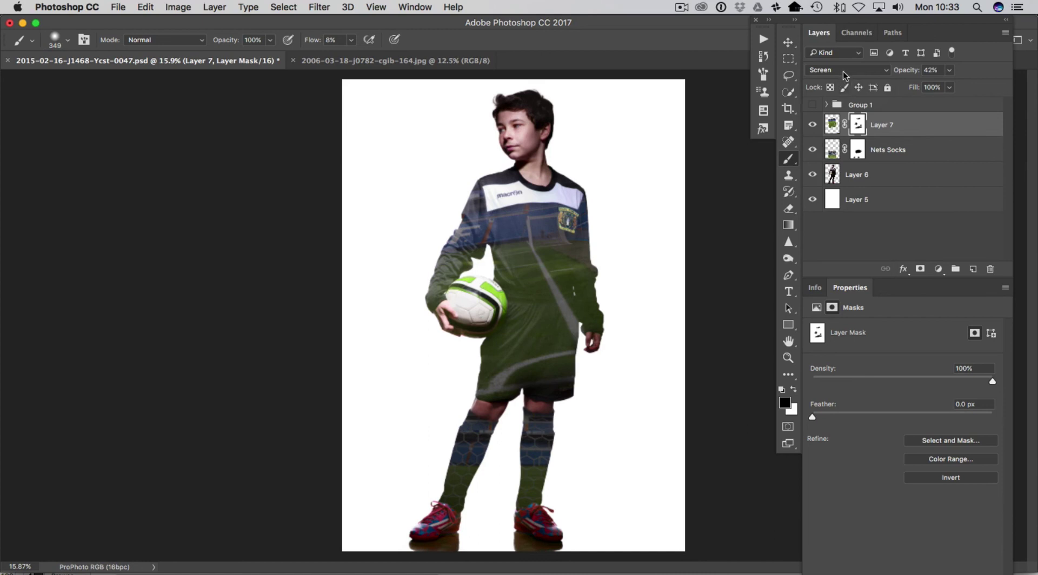
left_click(843, 72)
left_click(844, 60)
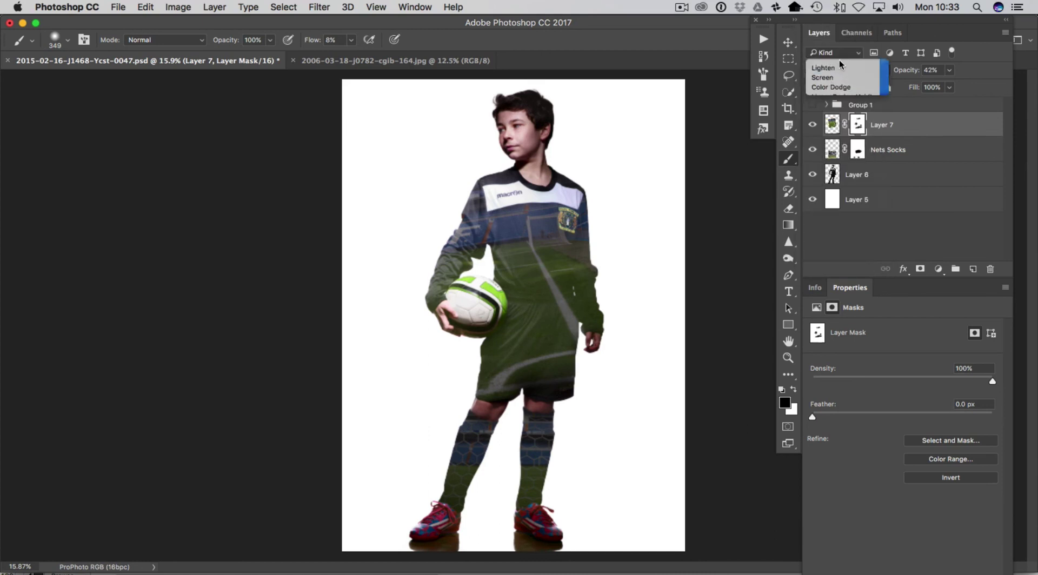
Set Layer 7's Blend If This Layer shadow split to 32 / 99 in its blending options, keeping the Lighten blend mode
double_click(976, 128)
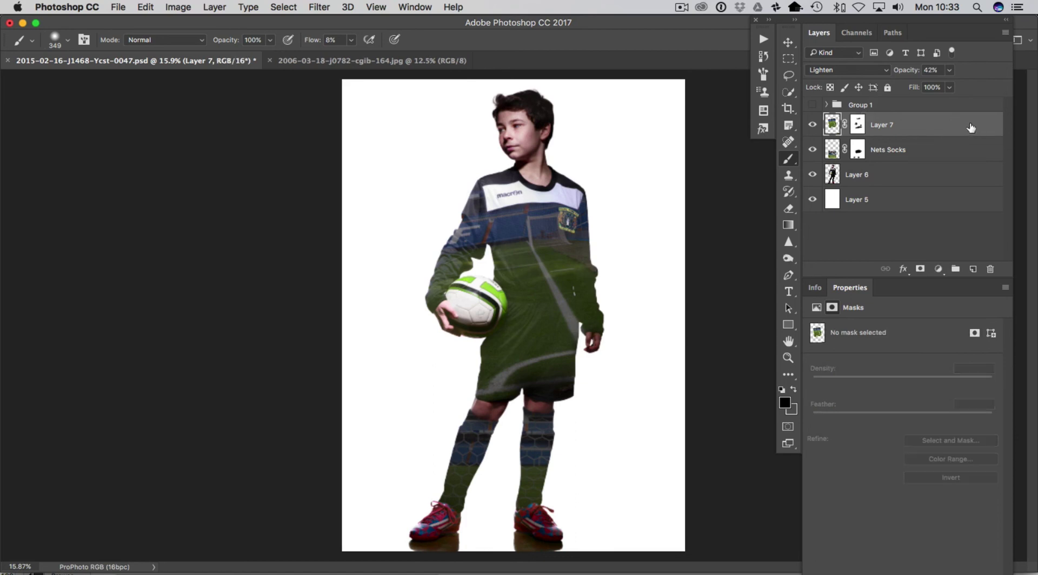
left_click_drag(666, 132, 280, 44)
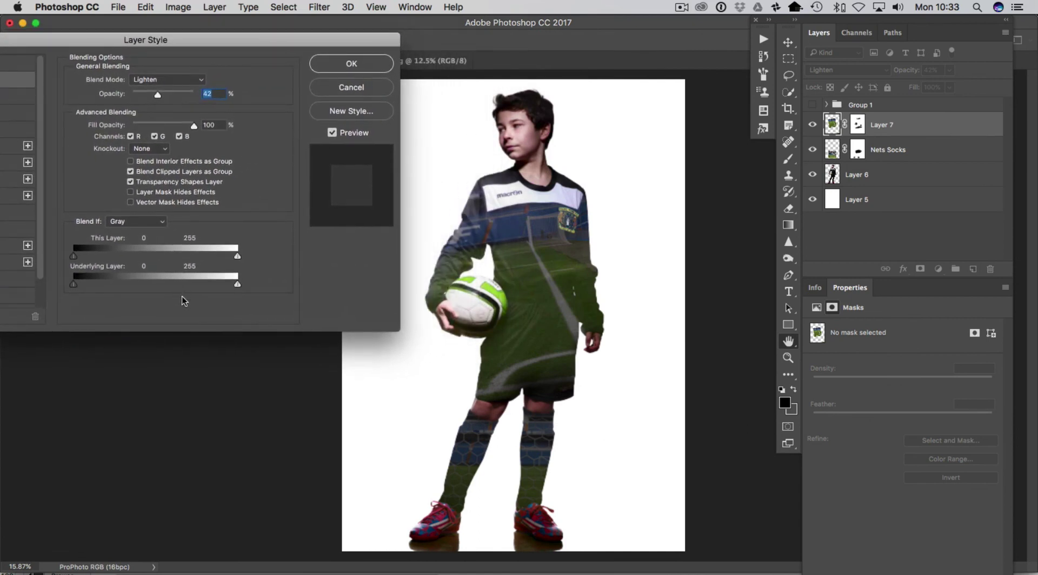
key("alt")
left_click_drag(229, 258, 288, 254)
left_click_drag(79, 256, 147, 256)
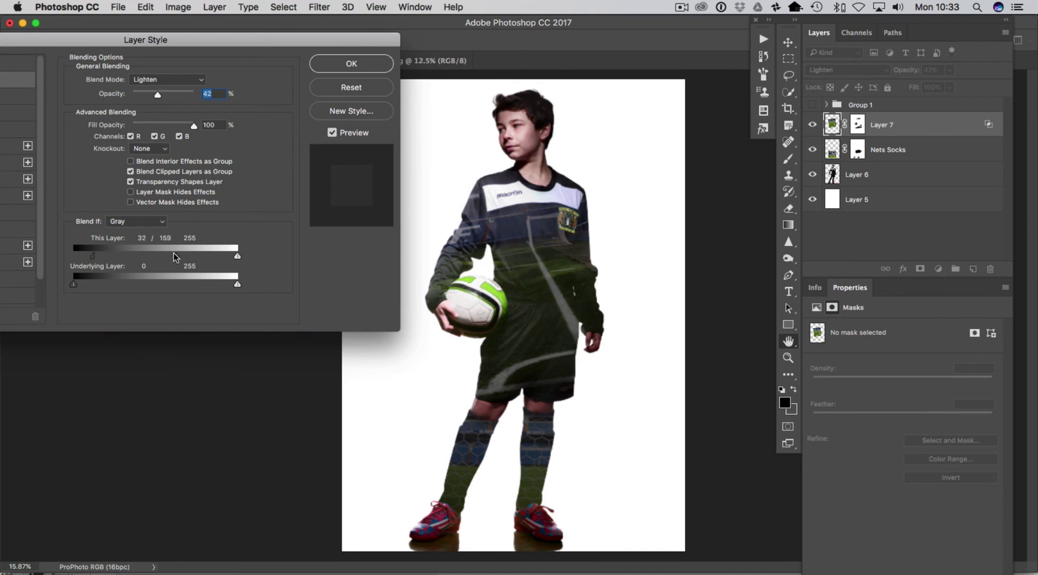
left_click_drag(163, 256, 138, 257)
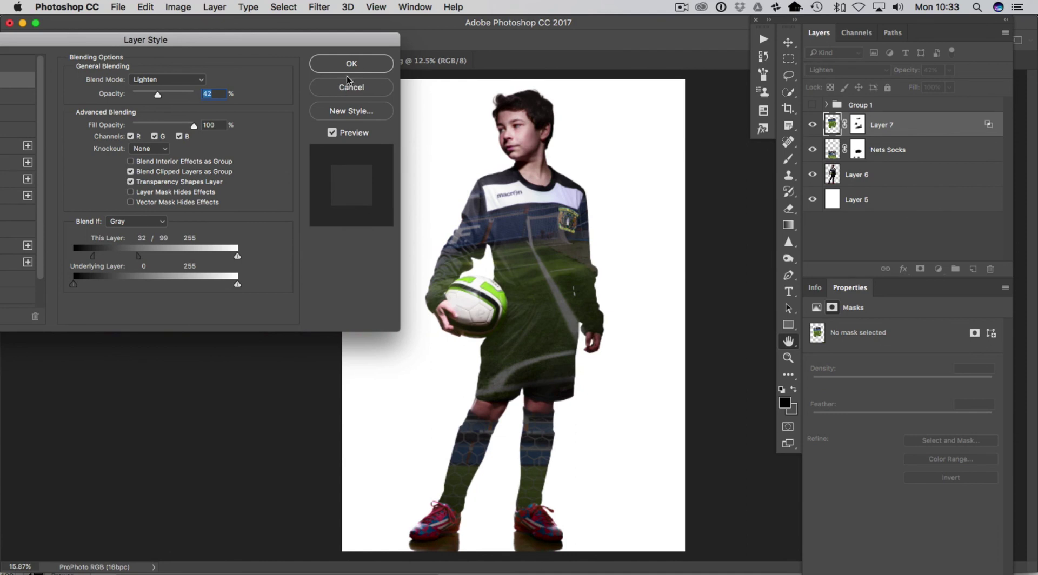
left_click(348, 65)
left_click(835, 69)
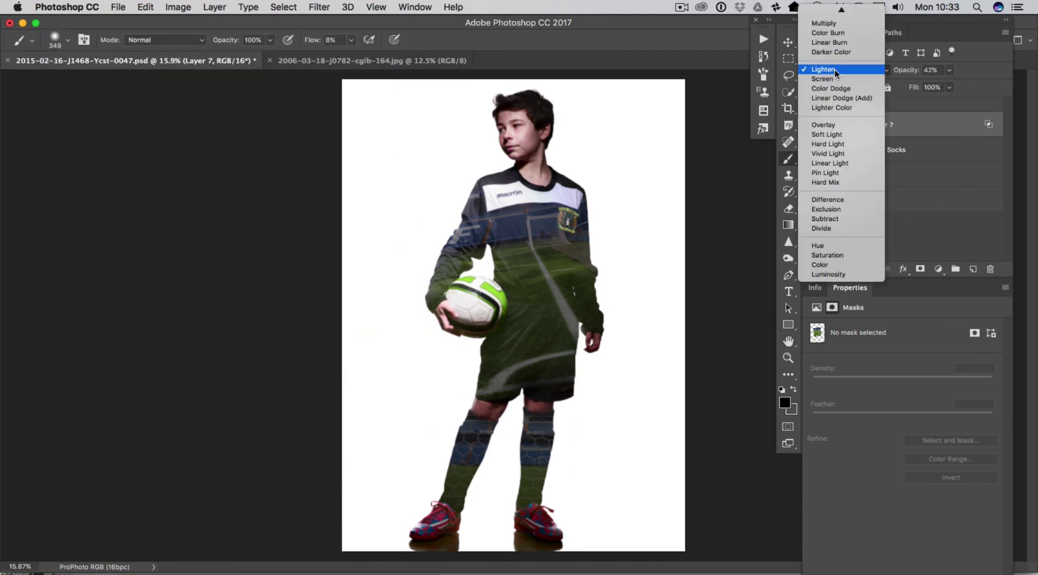
left_click(849, 69)
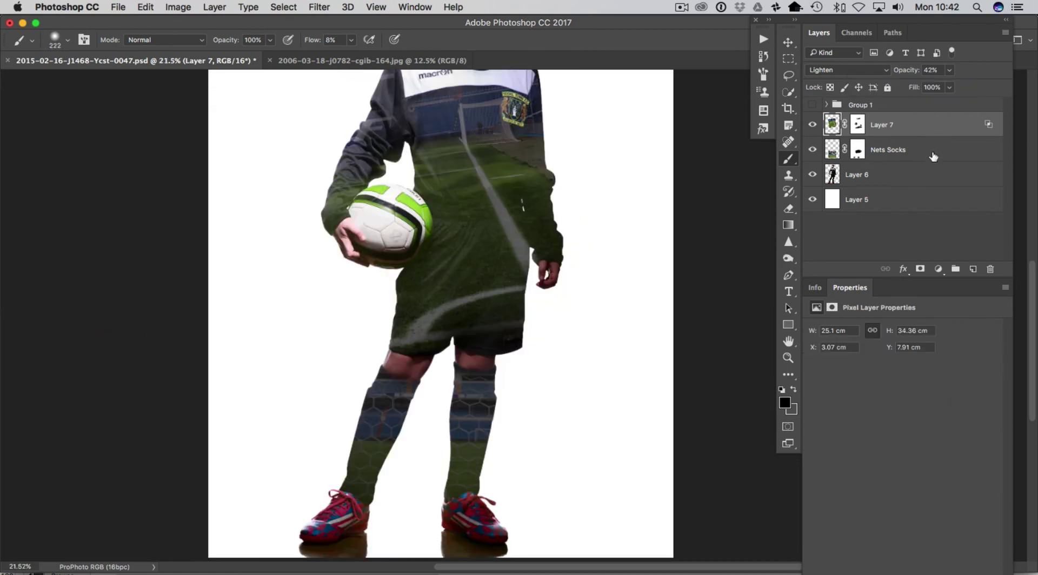
Set the Nets Socks layer's Blend If This Layer shadow split to 75 / 174 and compare the socks with the layer hidden and shown
left_click(934, 157)
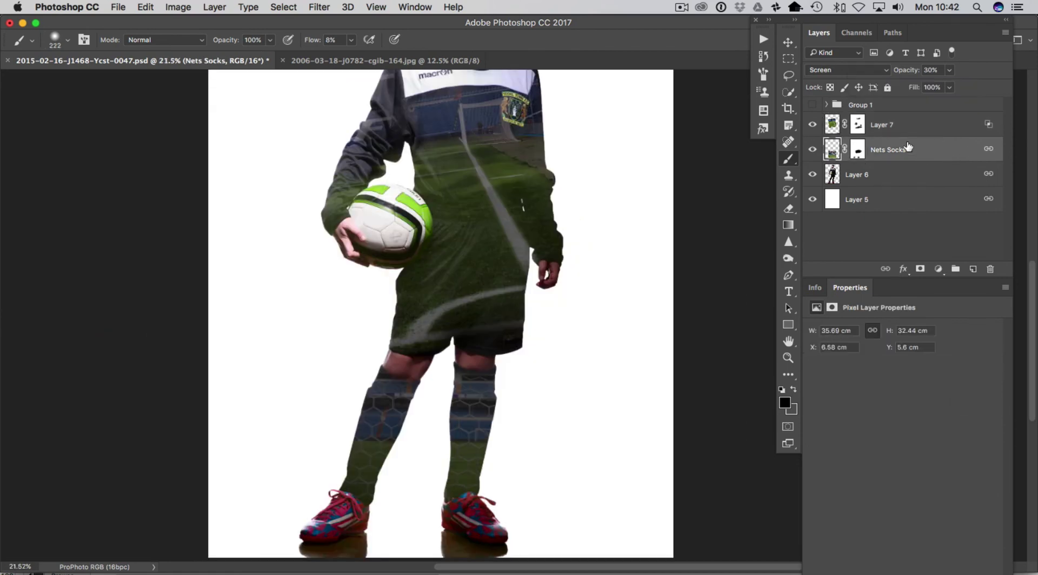
double_click(946, 151)
left_click_drag(449, 127, 765, 5)
left_click_drag(762, 238, 827, 246)
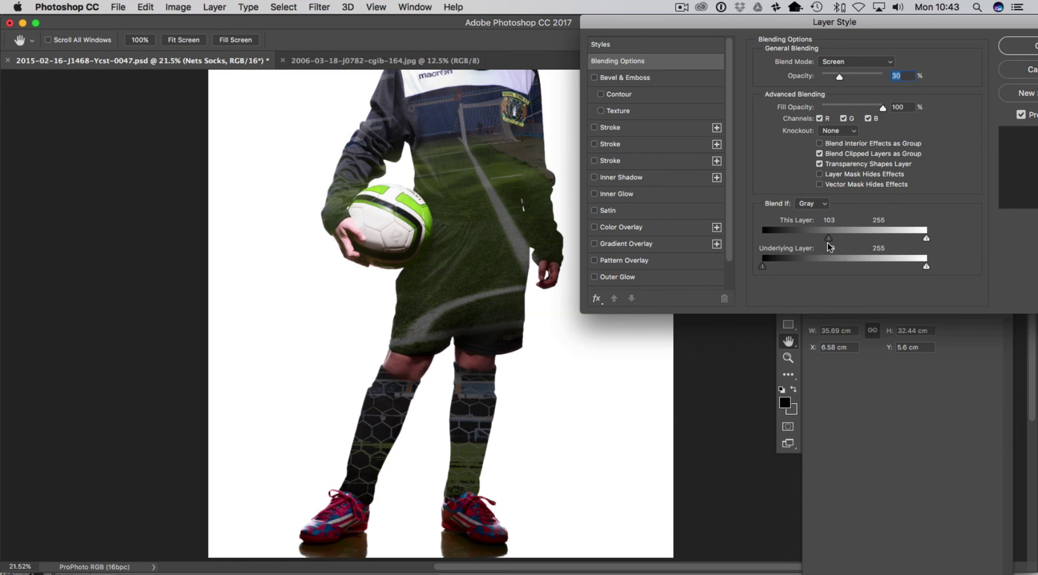
left_click_drag(828, 239, 876, 242, "alt")
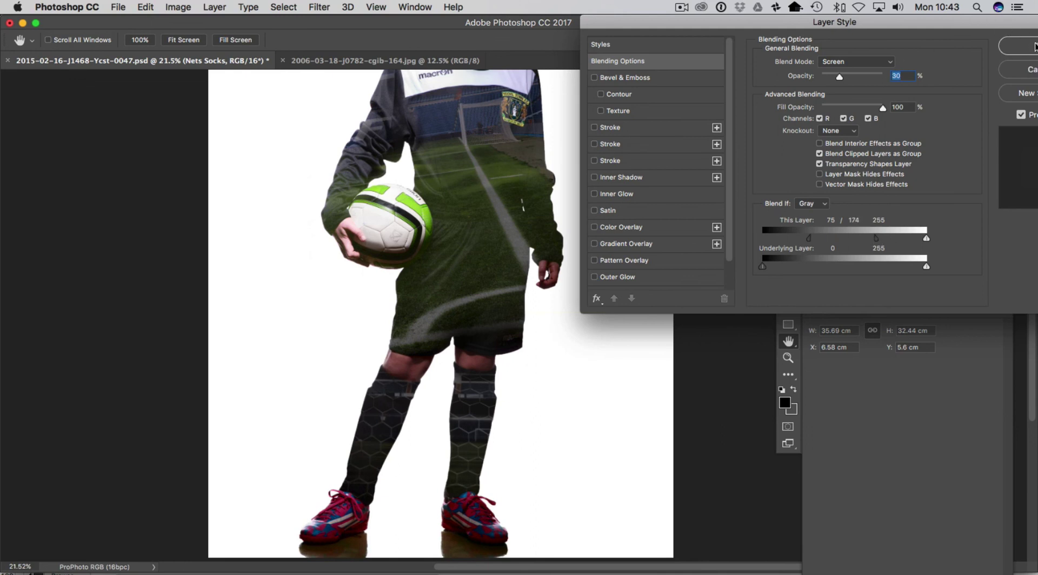
left_click(1025, 49)
left_click(814, 150)
left_click(813, 150)
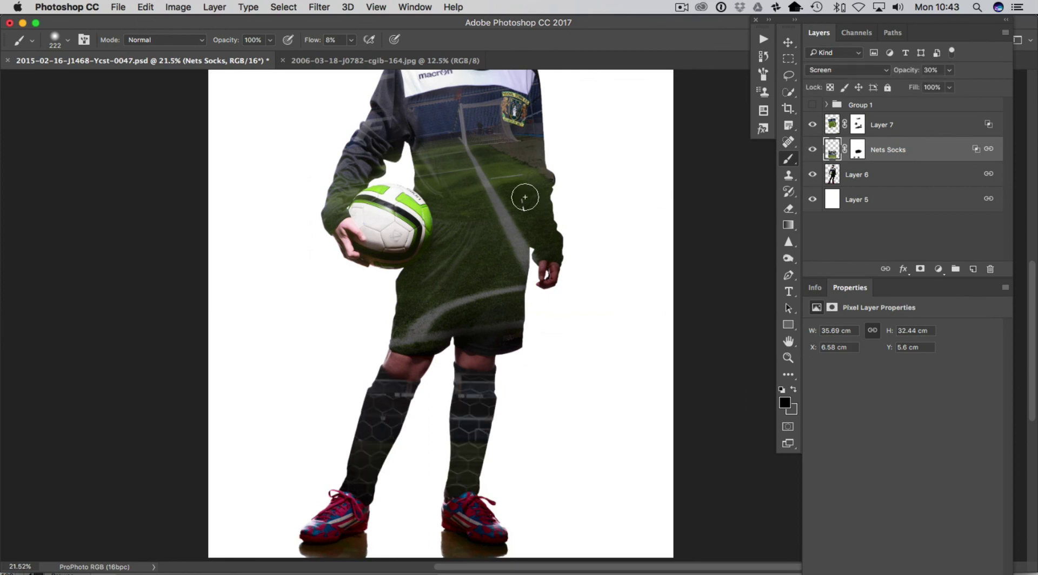
Select Layer 7 and compare the ball-side sleeve up close with that layer hidden and shown
left_click_drag(465, 211, 457, 205)
scroll(457, 206, "down", 5)
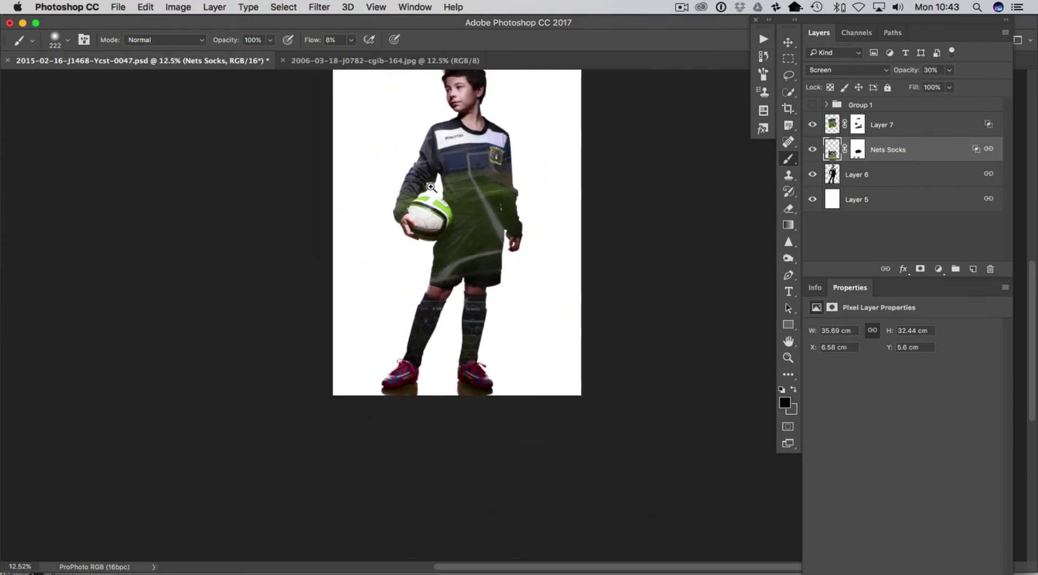
scroll(597, 282, "up", 2)
scroll(605, 292, "up", 1)
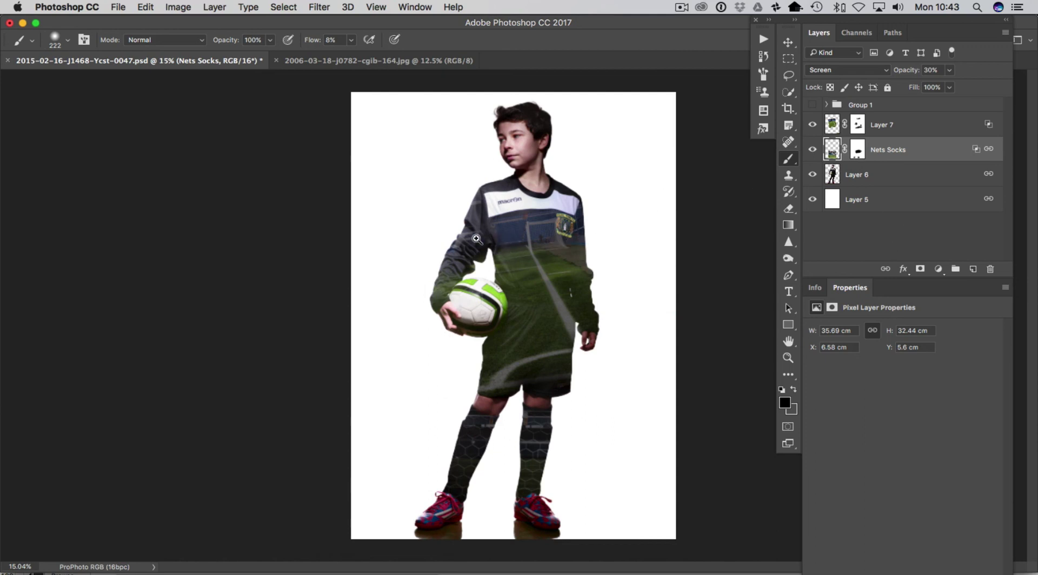
left_click(514, 257, "super")
left_click_drag(472, 250, 506, 275)
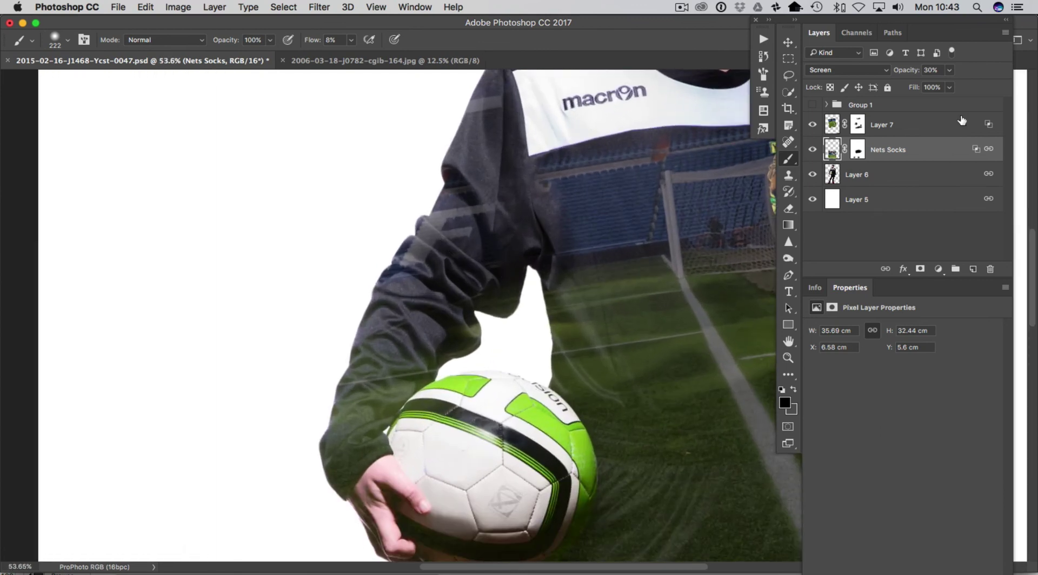
left_click(919, 127)
left_click(813, 125)
left_click(812, 125)
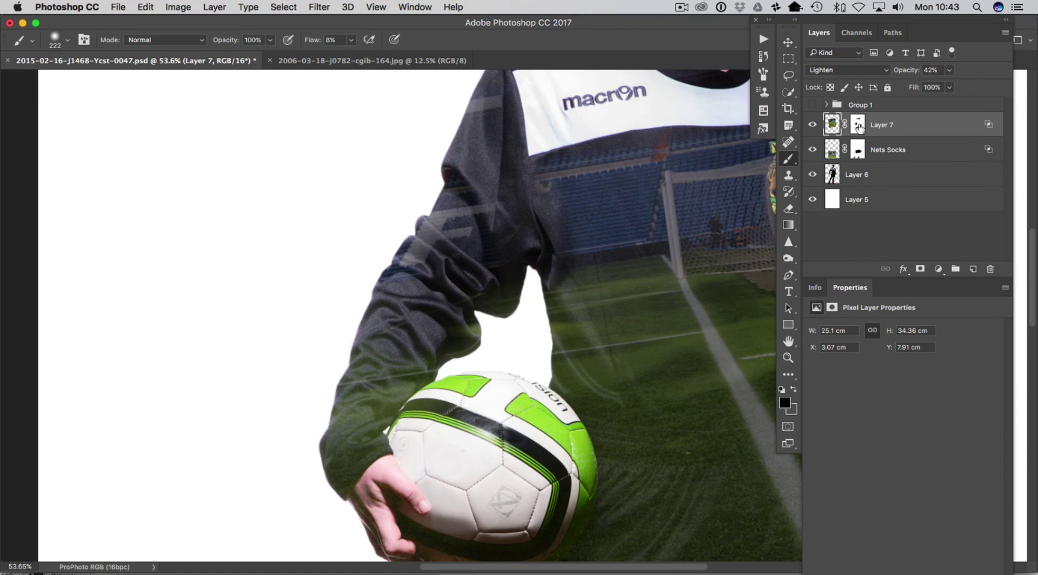
Paint black on Layer 7's mask with a soft 140 px brush at 8% flow to fade the pale streaks over the upper sleeve
left_click(857, 125)
mouse_move(459, 246)
left_mouse_down()
mouse_move(438, 235)
mouse_move(479, 237)
mouse_move(489, 211)
mouse_move(473, 212)
mouse_move(483, 249)
mouse_move(460, 268)
mouse_move(429, 254)
mouse_move(437, 257)
mouse_move(400, 266)
mouse_move(523, 305)
left_mouse_up()
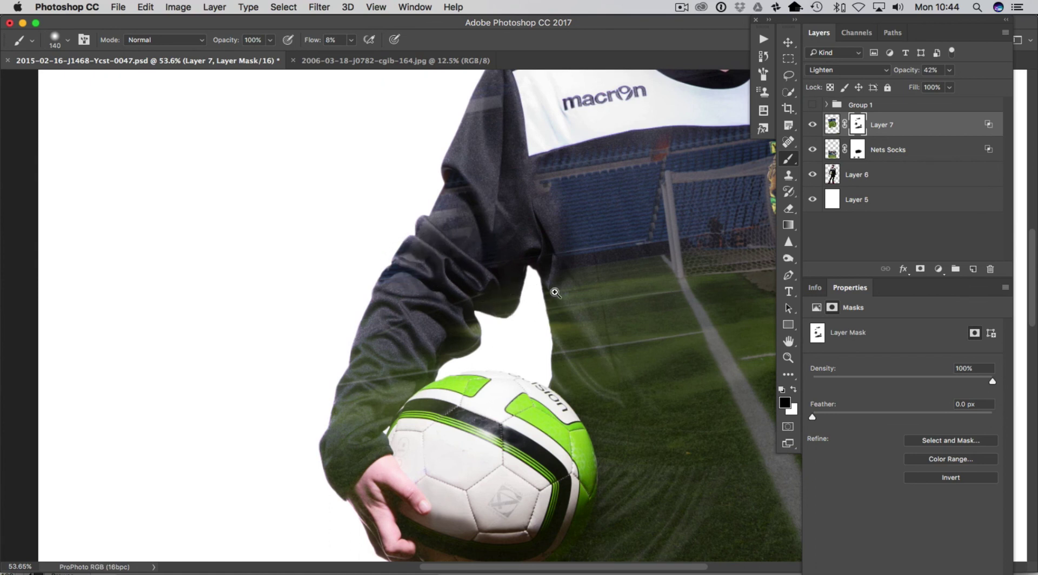
scroll(552, 292, "down", 6)
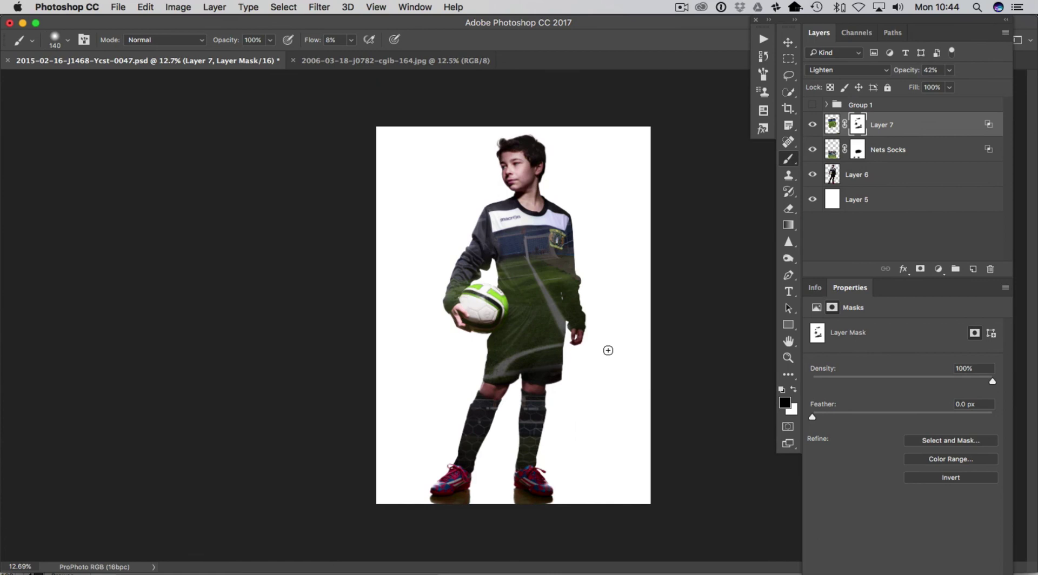